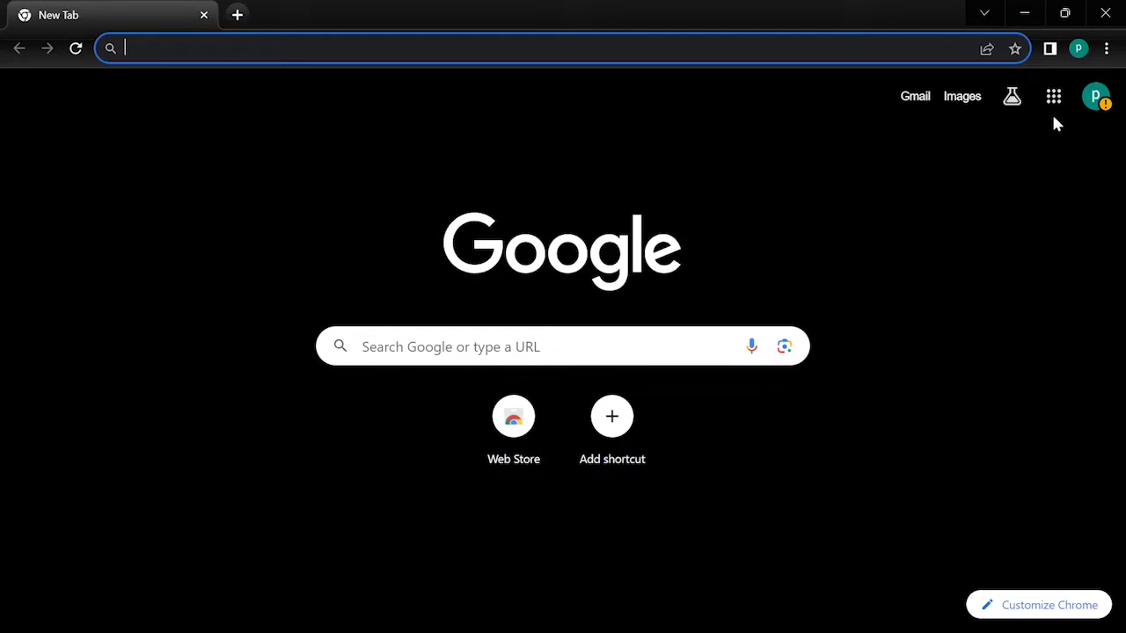
# Step: Open Chrome's Settings page from the three-dot menu
pyautogui.click(1107, 50)
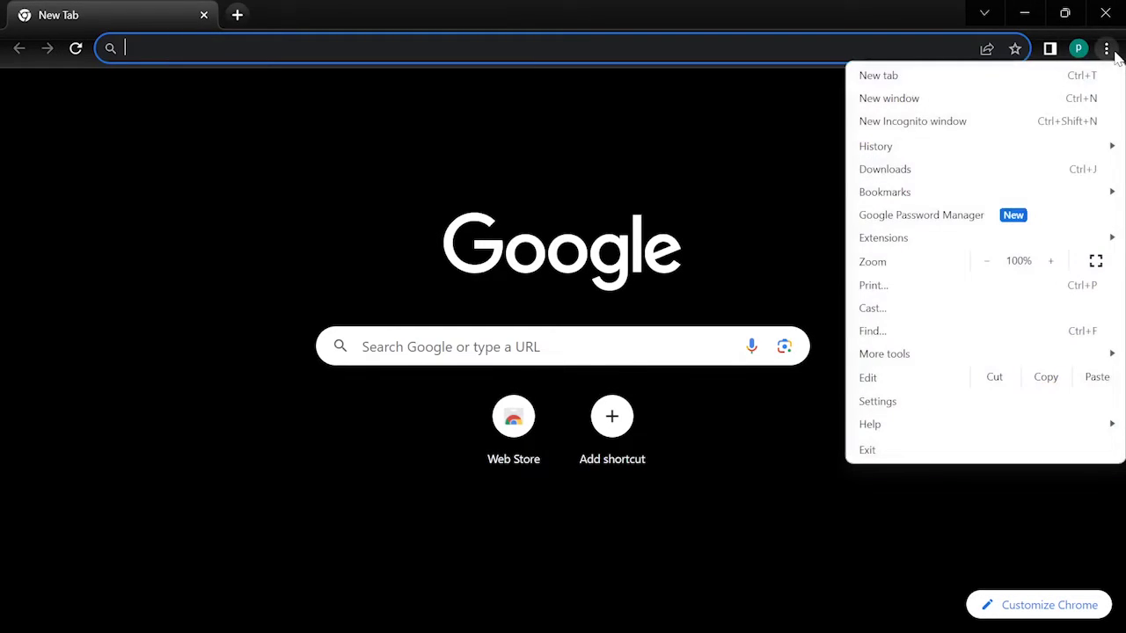
pyautogui.click(880, 402)
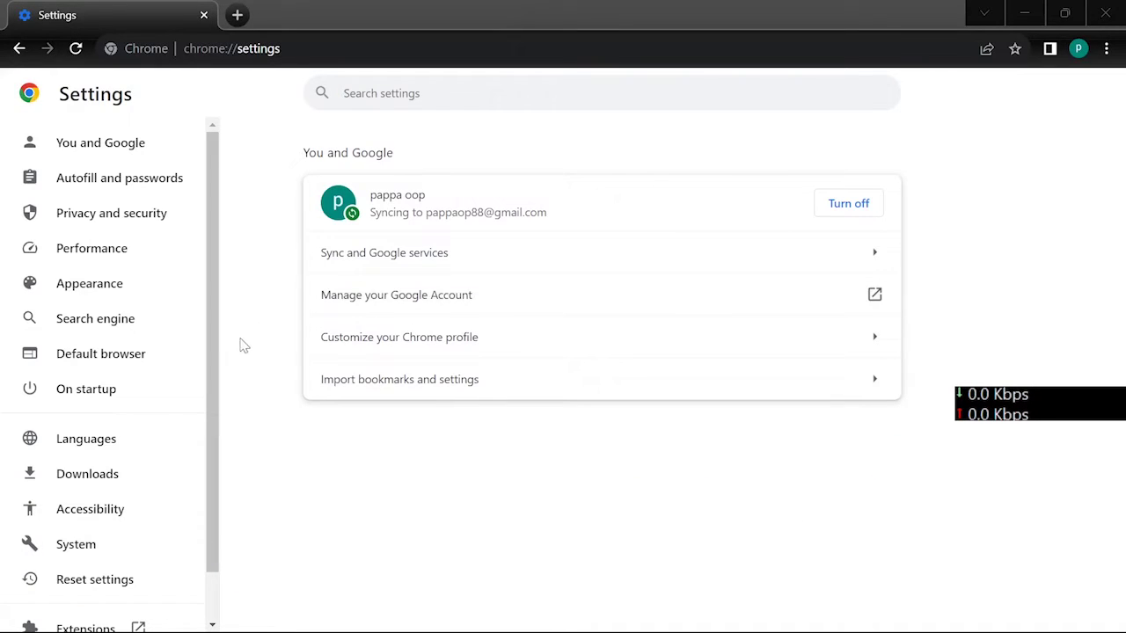
# Step: Open the Extensions page from the Settings sidebar
pyautogui.click(221, 364)
pyautogui.scroll(-1, 94, 584)
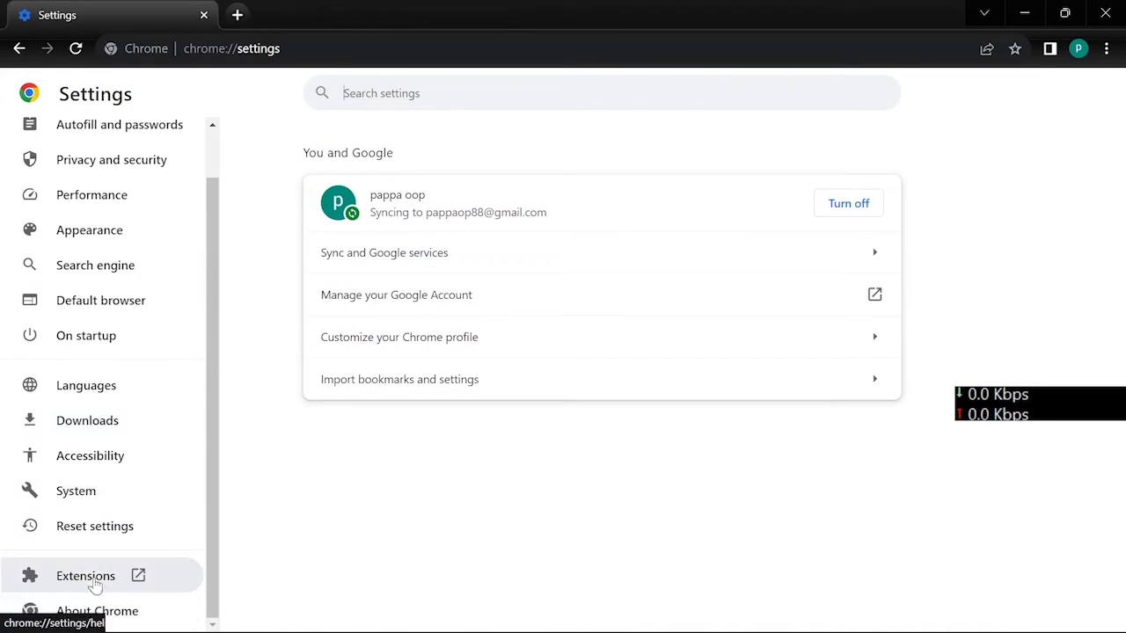
pyautogui.click(87, 576)
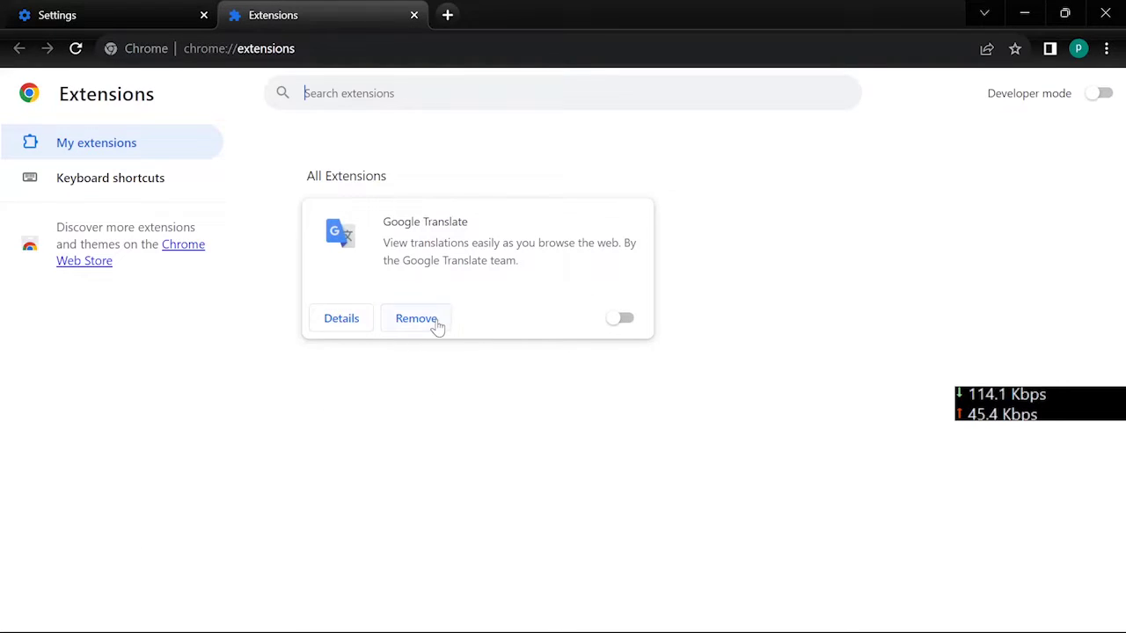
pyautogui.click(28, 13)
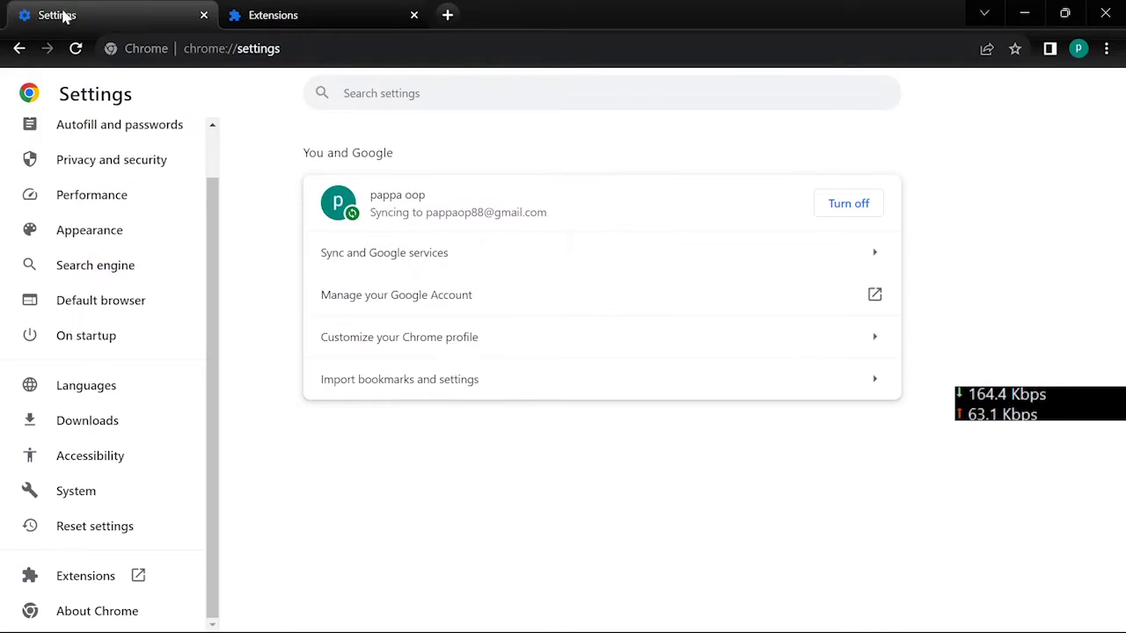
pyautogui.click(71, 583)
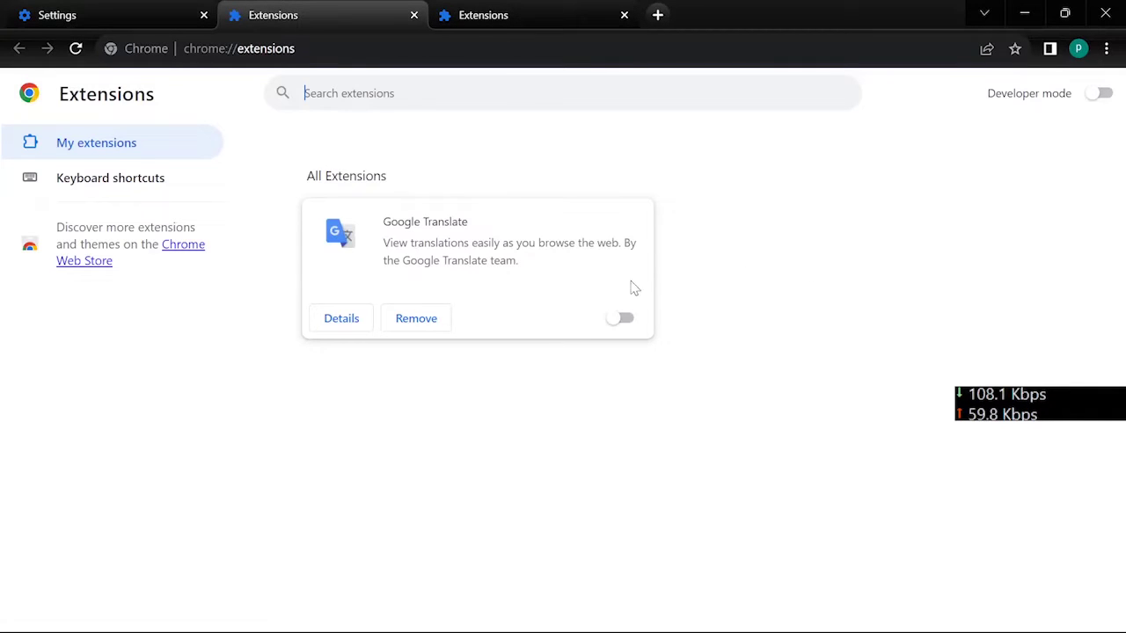
# Step: Remove the Google Translate extension and return to the Settings tab
pyautogui.click(434, 324)
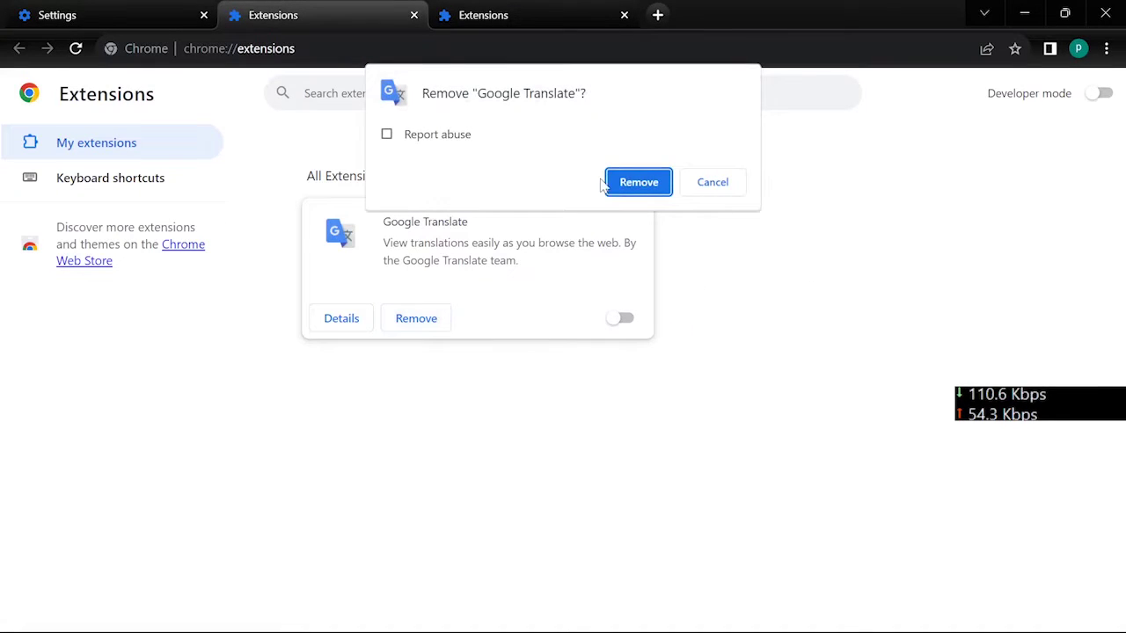
pyautogui.click(635, 186)
pyautogui.click(132, 11)
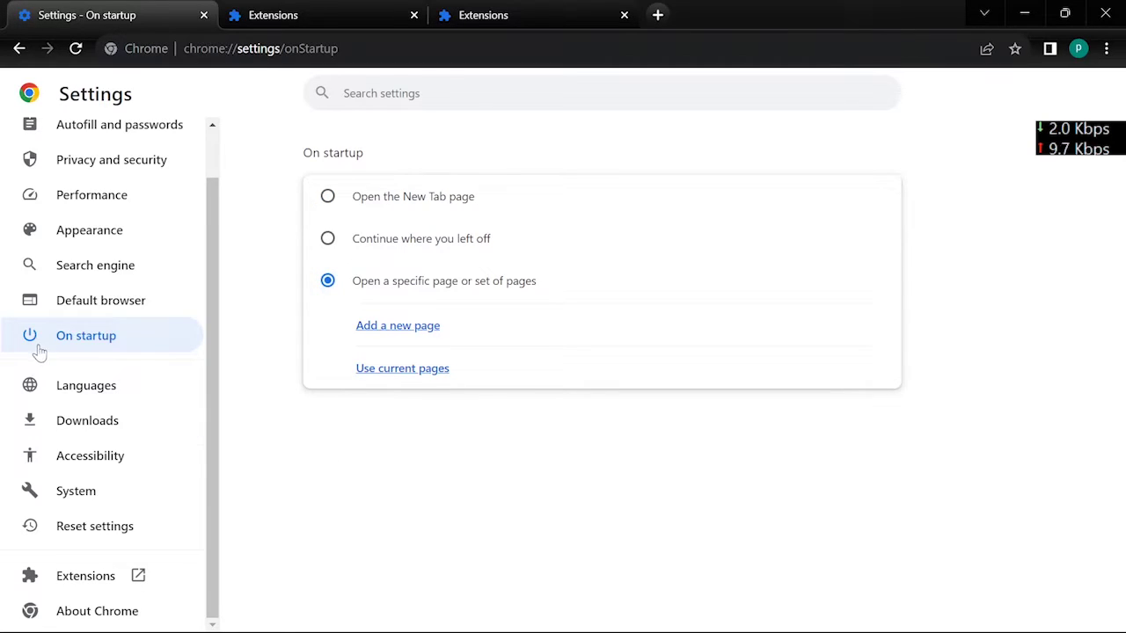
# Step: Set On startup to 'Open the New Tab page'
pyautogui.click(97, 338)
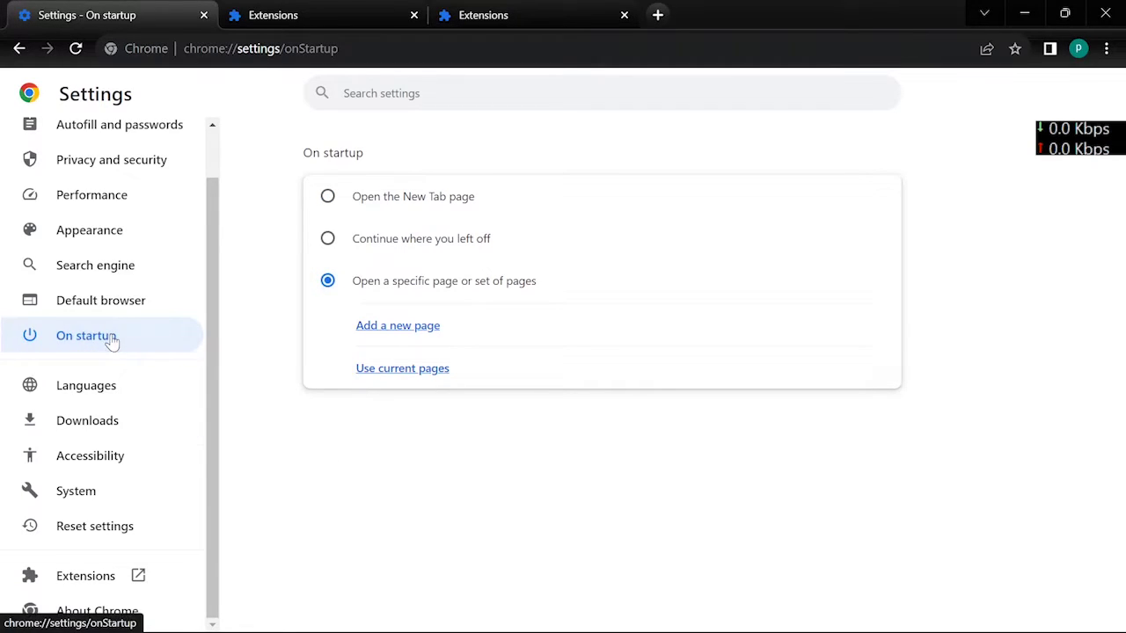
pyautogui.click(328, 198)
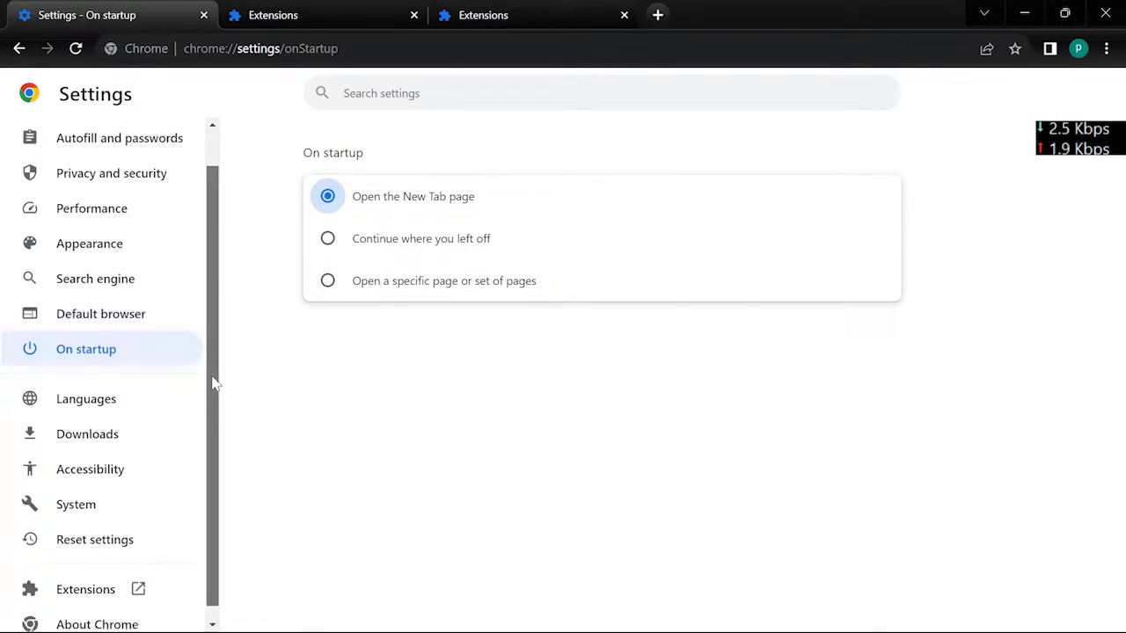
# Step: Launch File Explorer through Windows Search, showing Home with Quick access
pyautogui.click(1024, 12)
pyautogui.press('super+s')
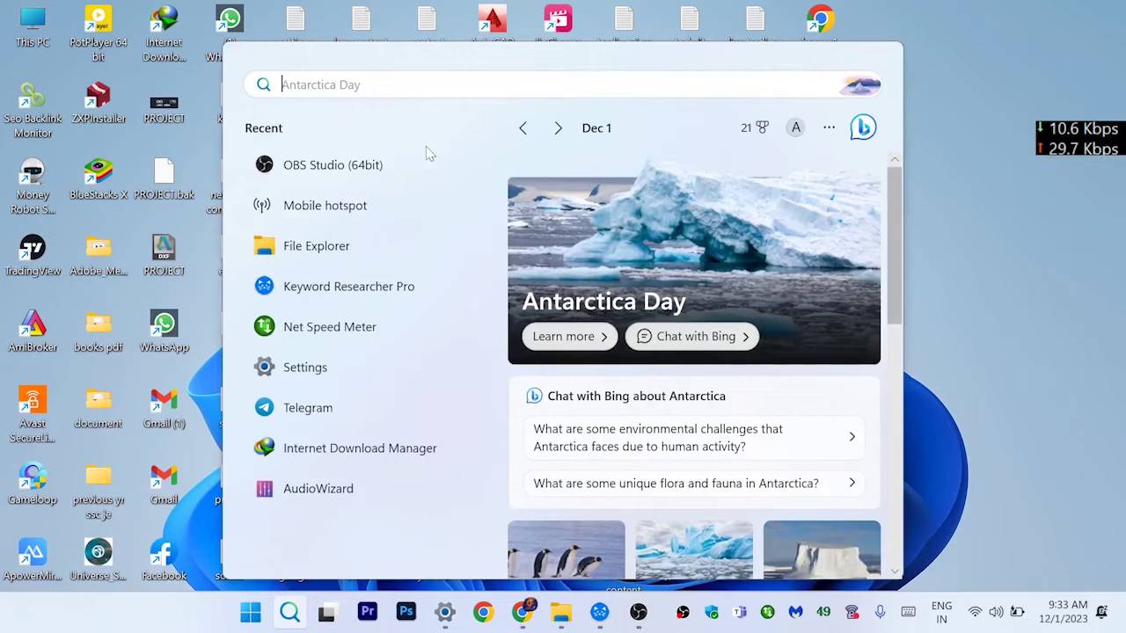
pyautogui.press('Escape')
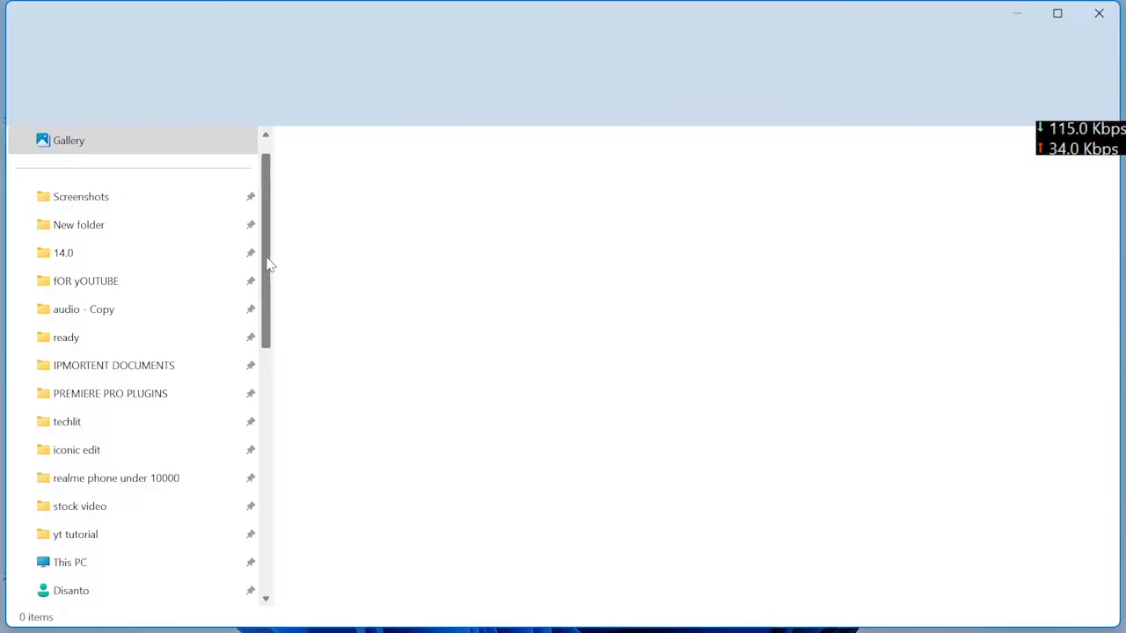
pyautogui.moveTo(270, 275); pyautogui.dragTo(251, 525)
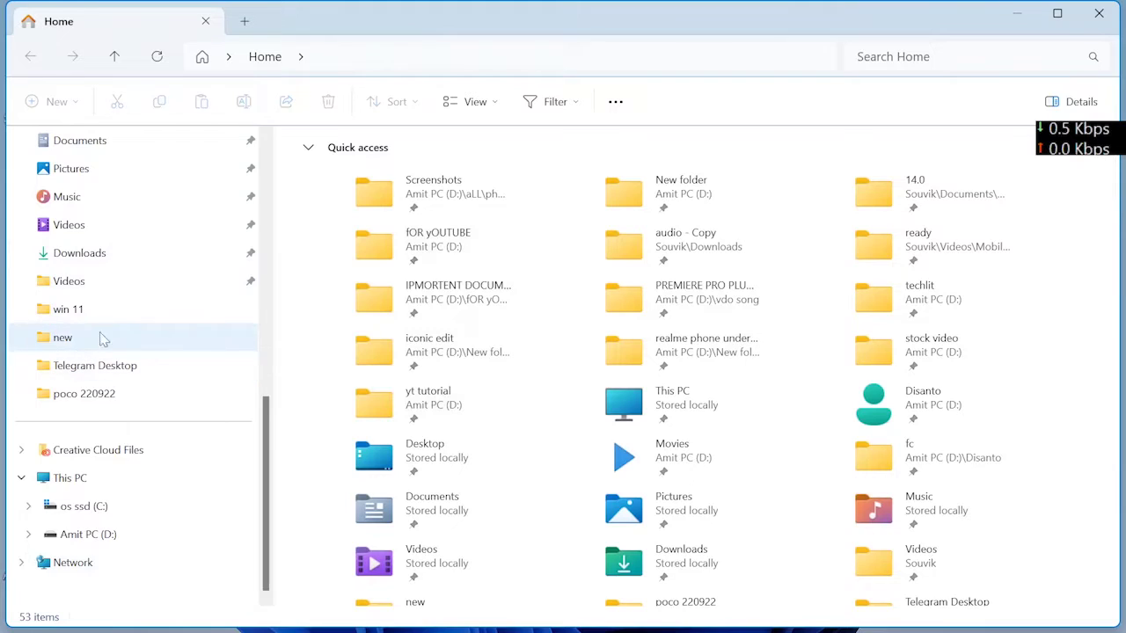
# Step: Browse to C:\Program Files (x86)\Google\Chrome\Application and select the chrome file
pyautogui.click(77, 480)
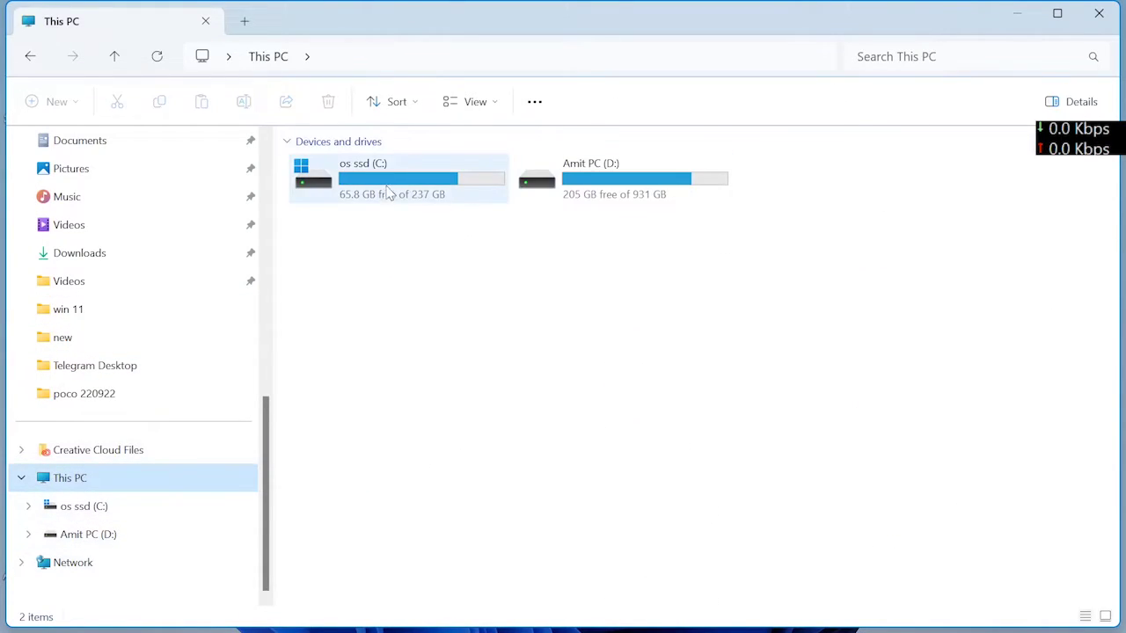
pyautogui.click(398, 185)
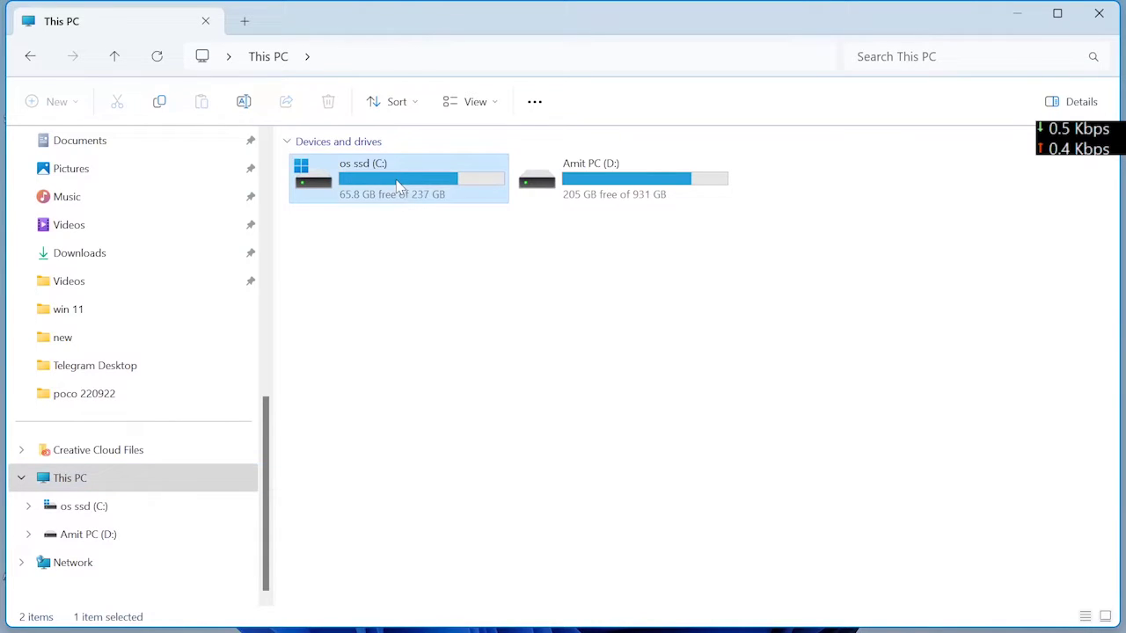
pyautogui.doubleClick(397, 185)
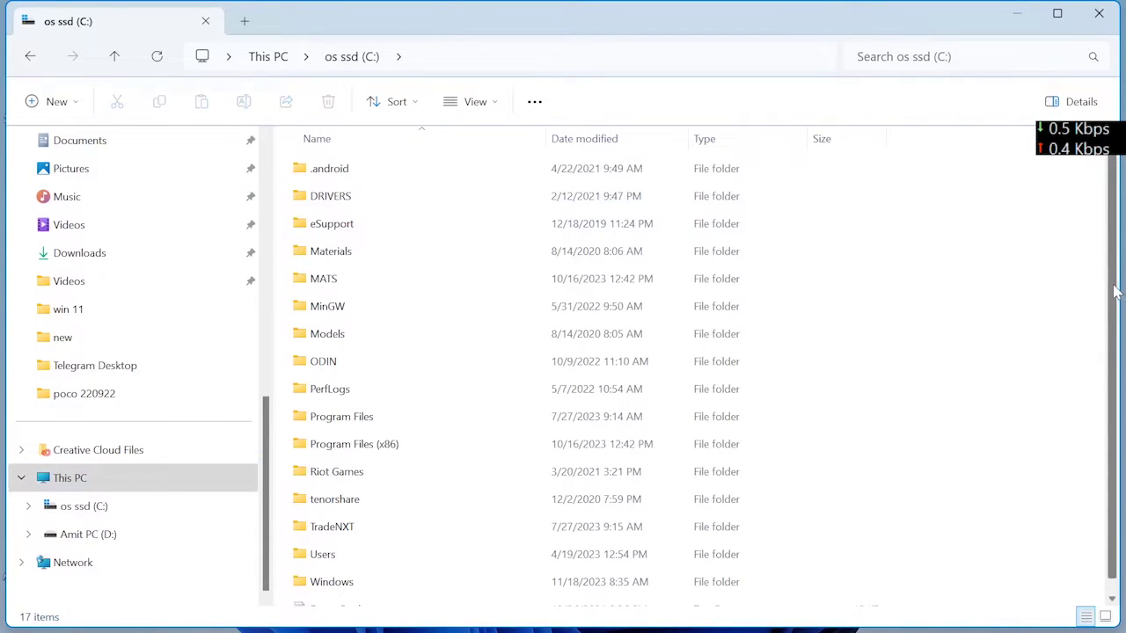
pyautogui.moveTo(1115, 292); pyautogui.dragTo(1108, 371)
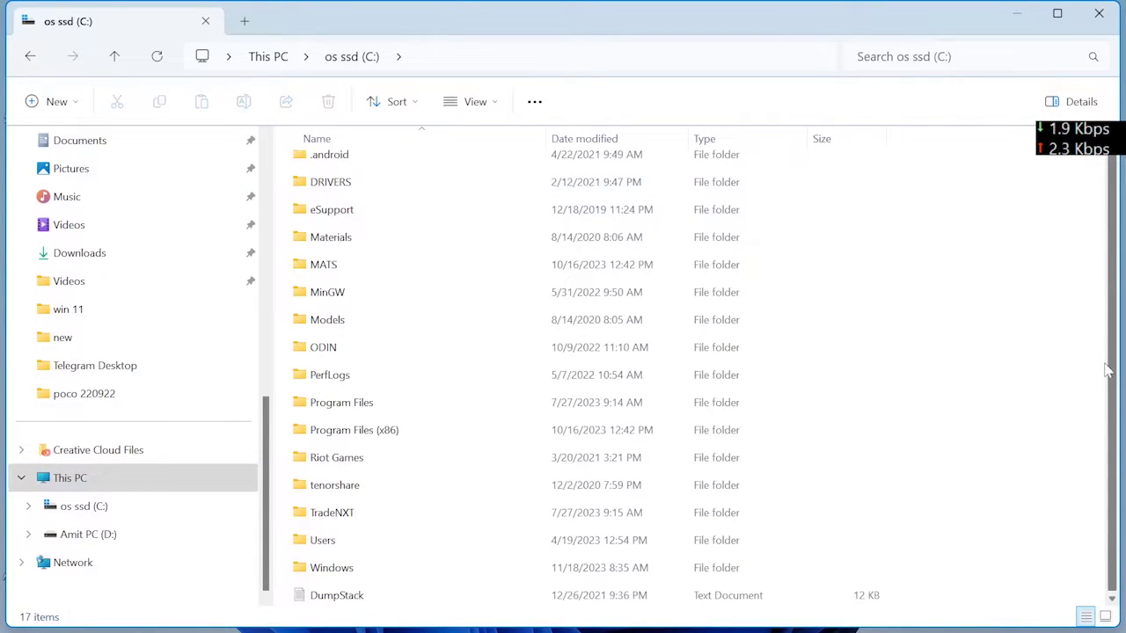
pyautogui.doubleClick(364, 437)
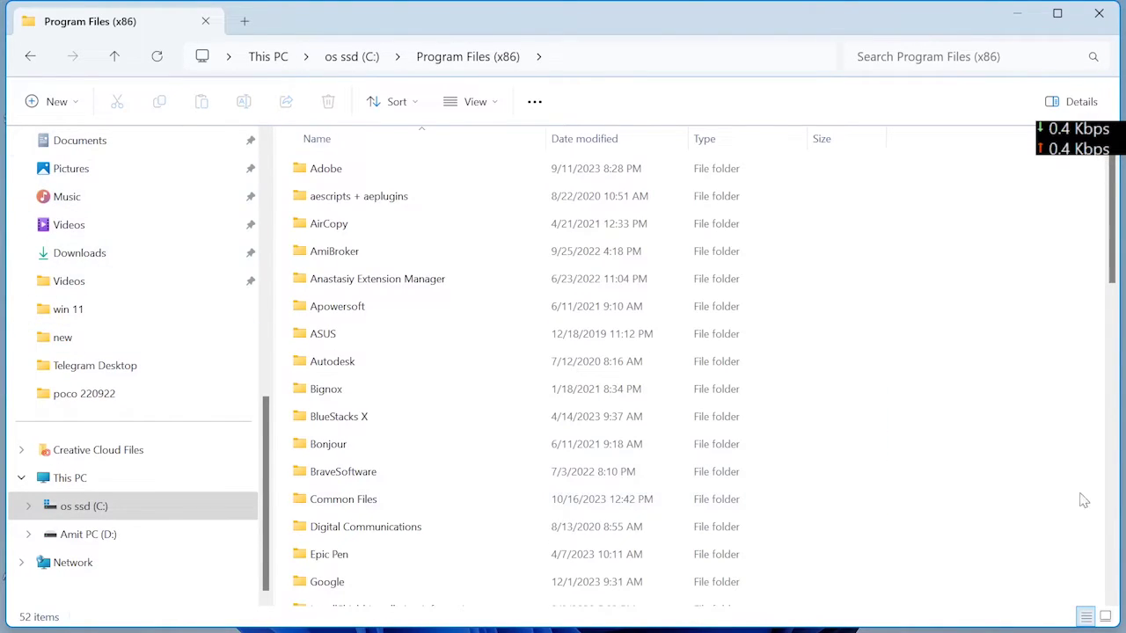
pyautogui.moveTo(1119, 214); pyautogui.dragTo(1109, 309)
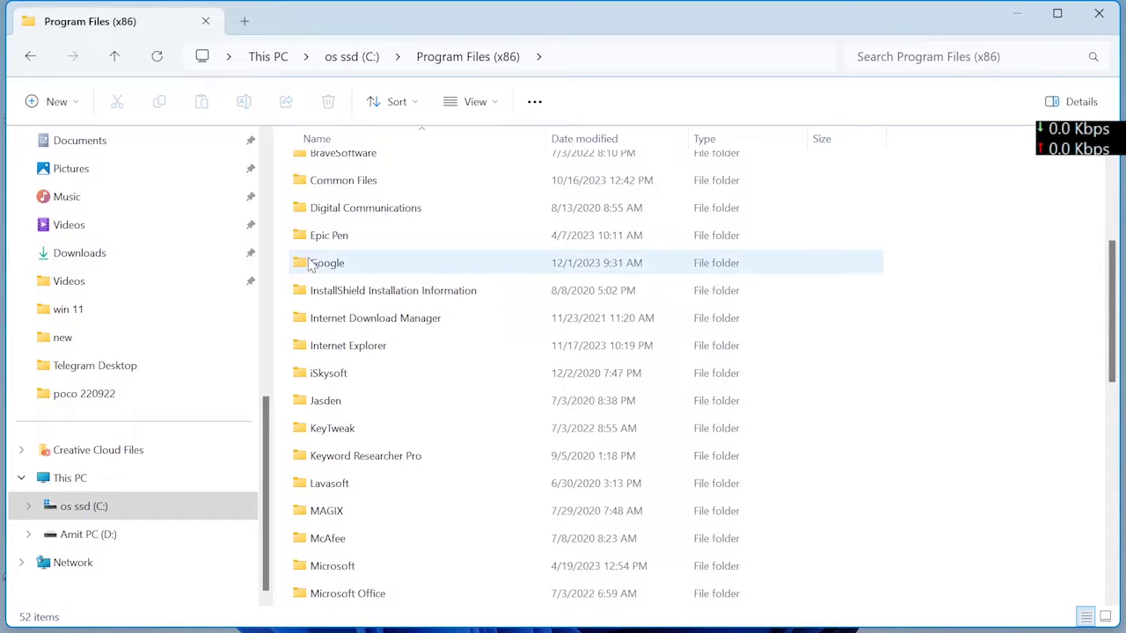
pyautogui.doubleClick(340, 263)
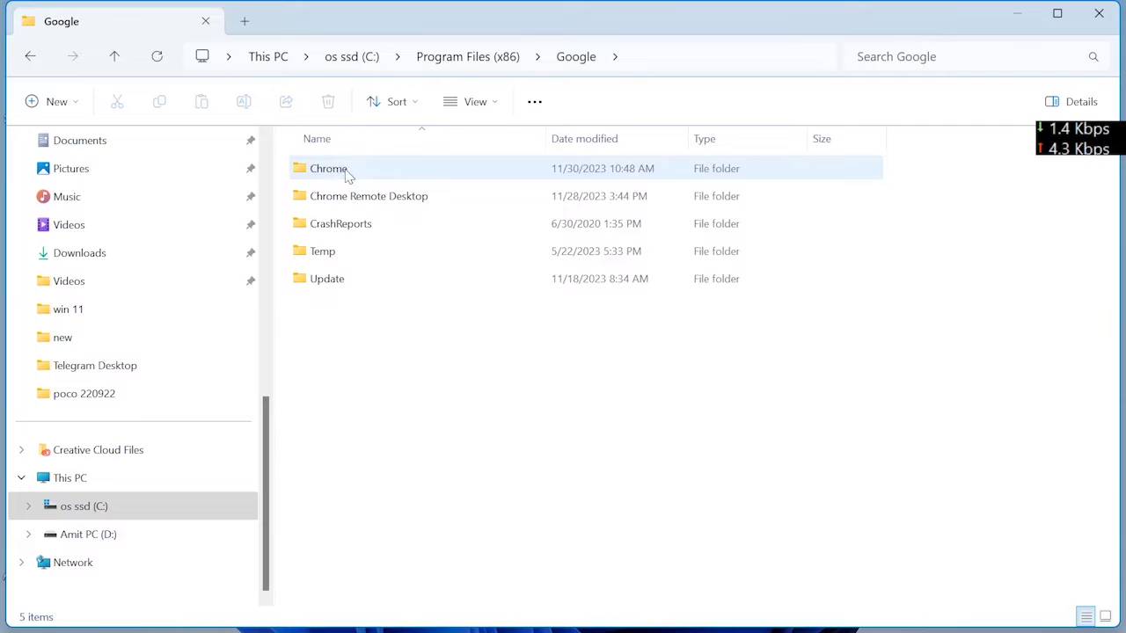
pyautogui.doubleClick(347, 172)
pyautogui.click(346, 174)
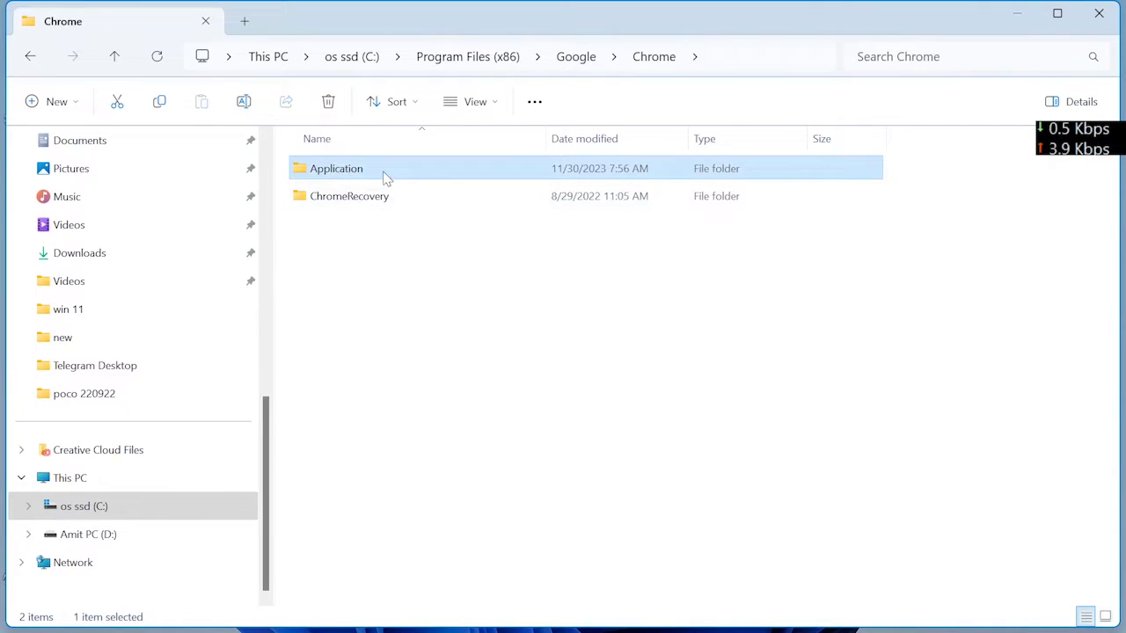
pyautogui.doubleClick(385, 176)
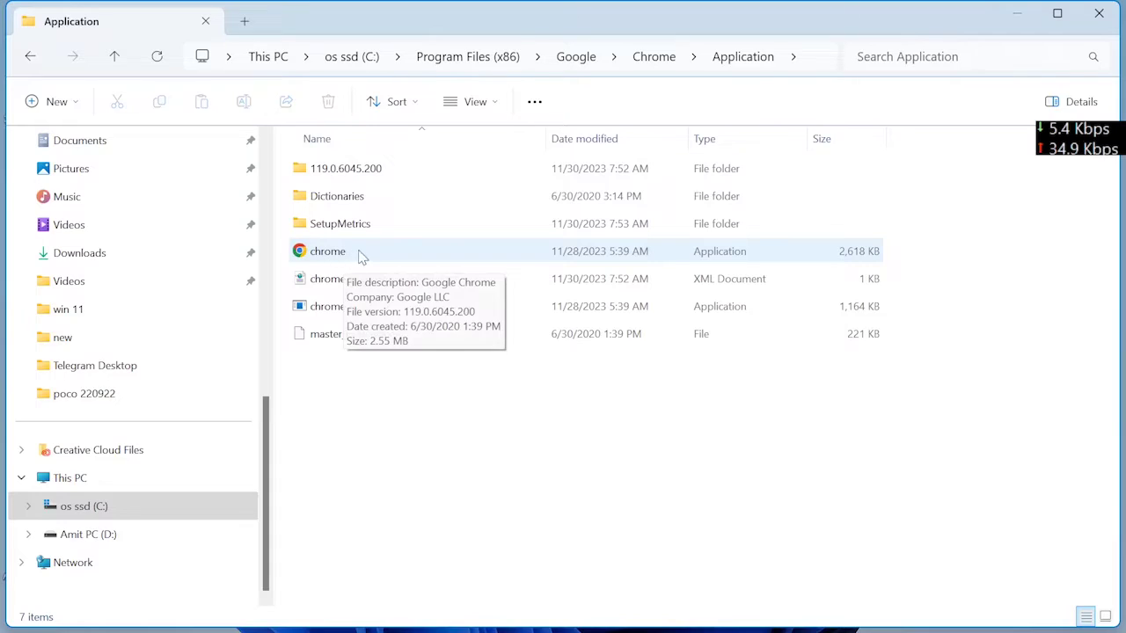
pyautogui.click(346, 255)
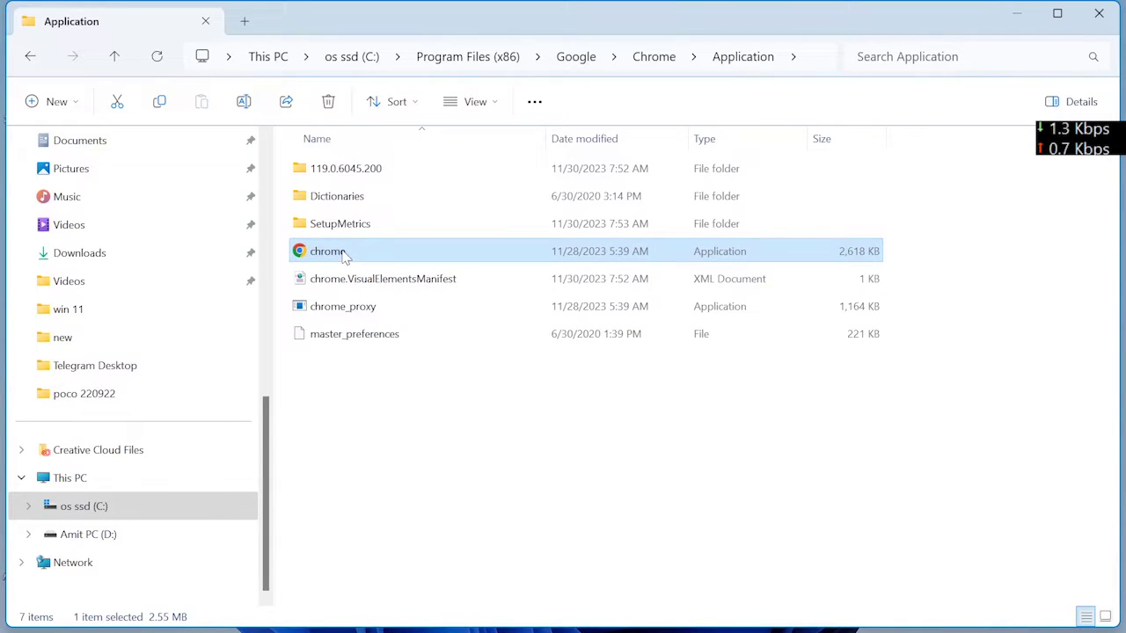
# Step: Rename the chrome application file to chrome1 by appending 1 to its name
pyautogui.rightClick(348, 256)
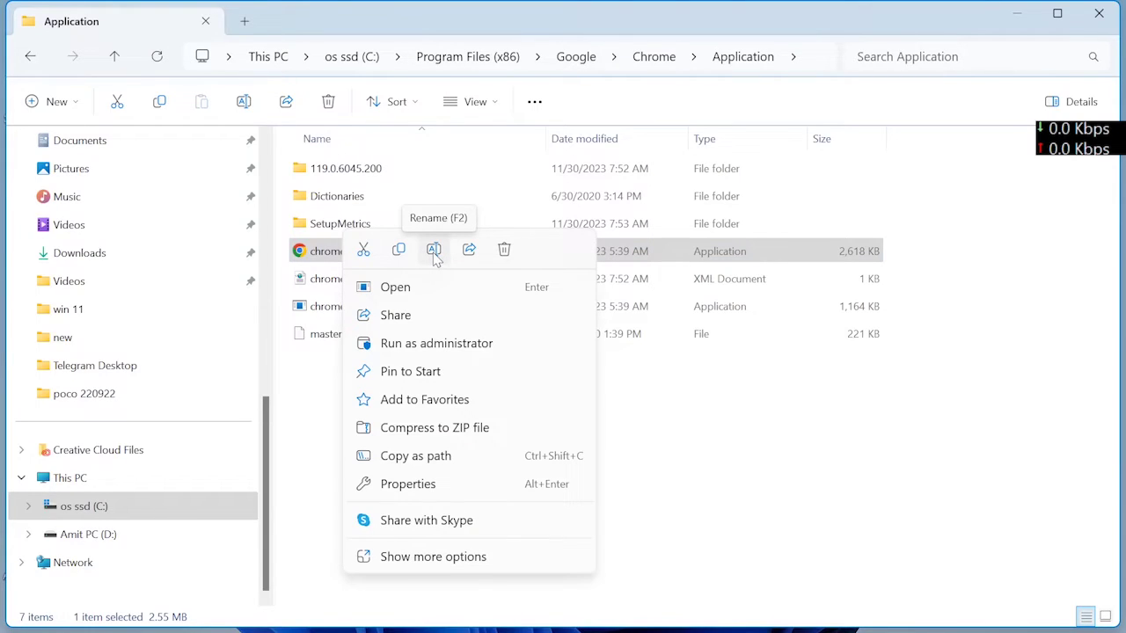
pyautogui.click(434, 250)
pyautogui.press('End')
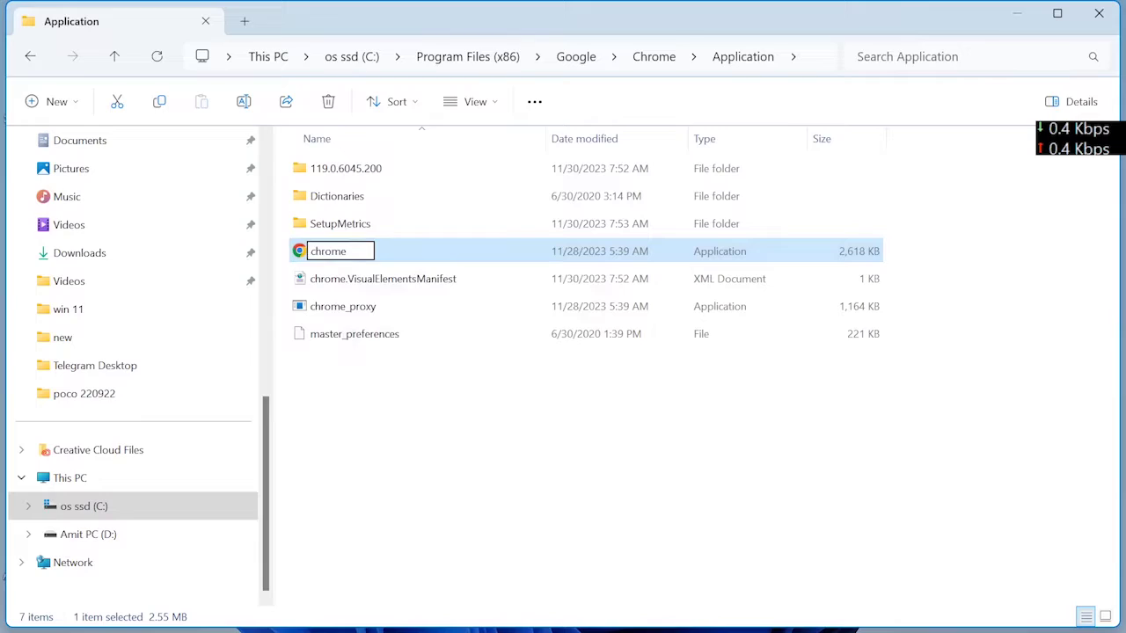
pyautogui.hotkey('ctrl', 'a')
pyautogui.press('End')
pyautogui.write('1')
pyautogui.press('Return')
pyautogui.click(403, 425)
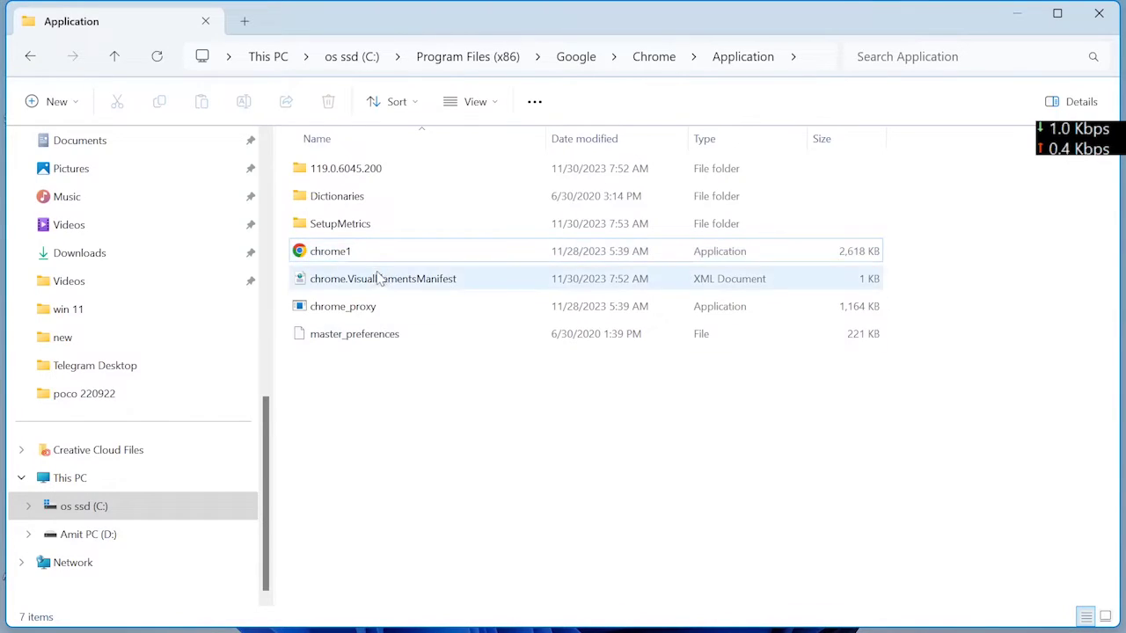
# Step: Send chrome1 to the desktop using Send to > Desktop (create shortcut)
pyautogui.rightClick(389, 253)
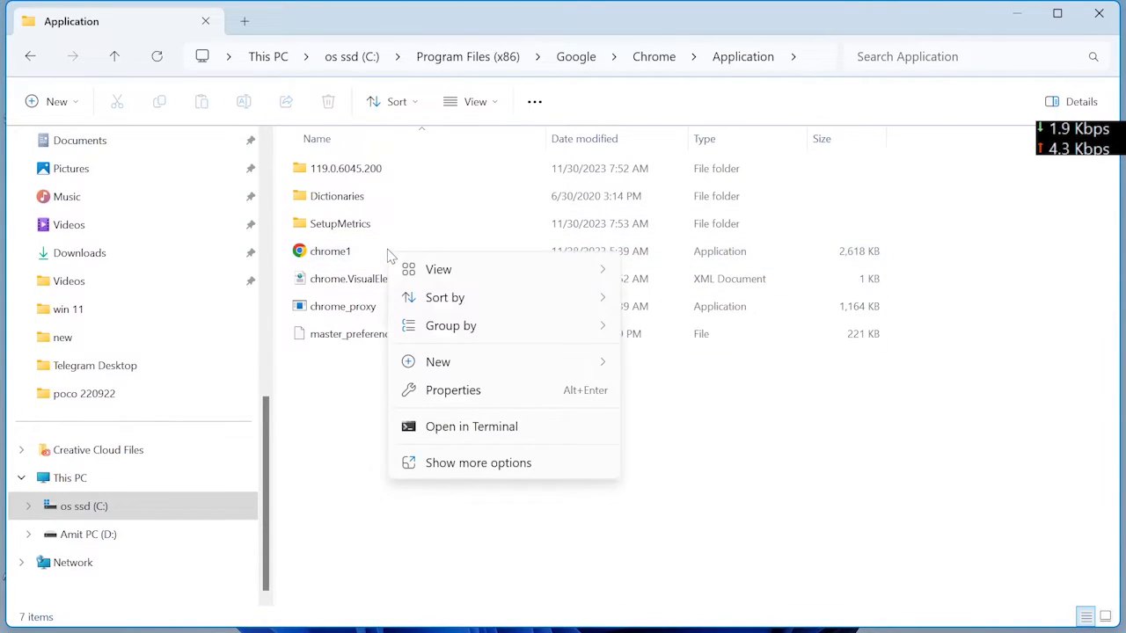
pyautogui.click(358, 261)
pyautogui.click(358, 261)
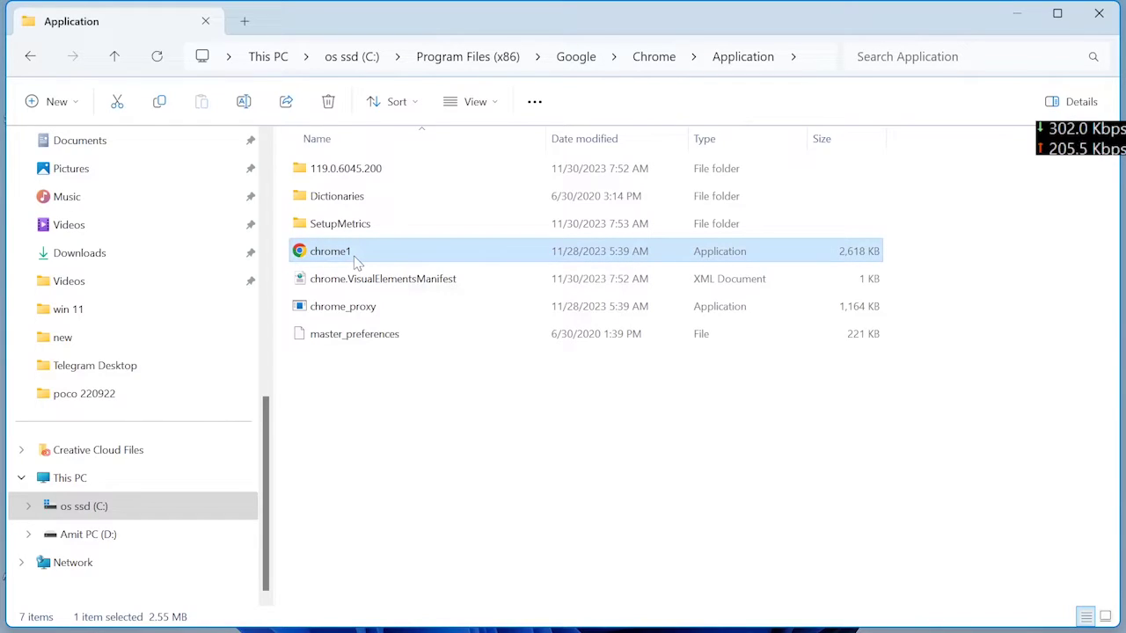
pyautogui.rightClick(357, 262)
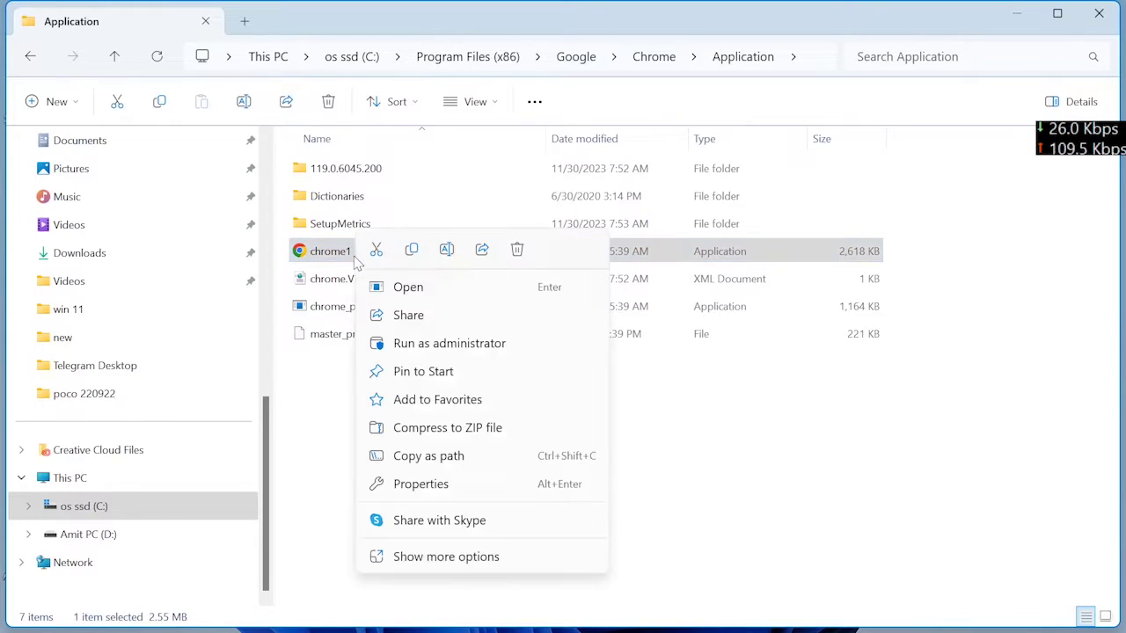
pyautogui.click(418, 561)
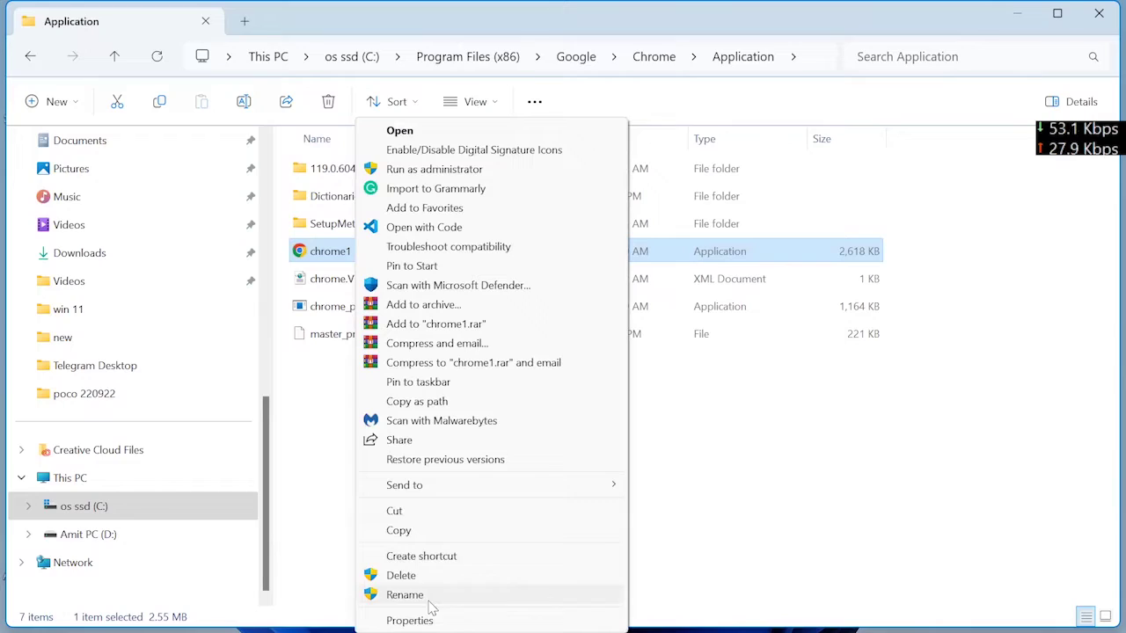
pyautogui.moveTo(567, 485)
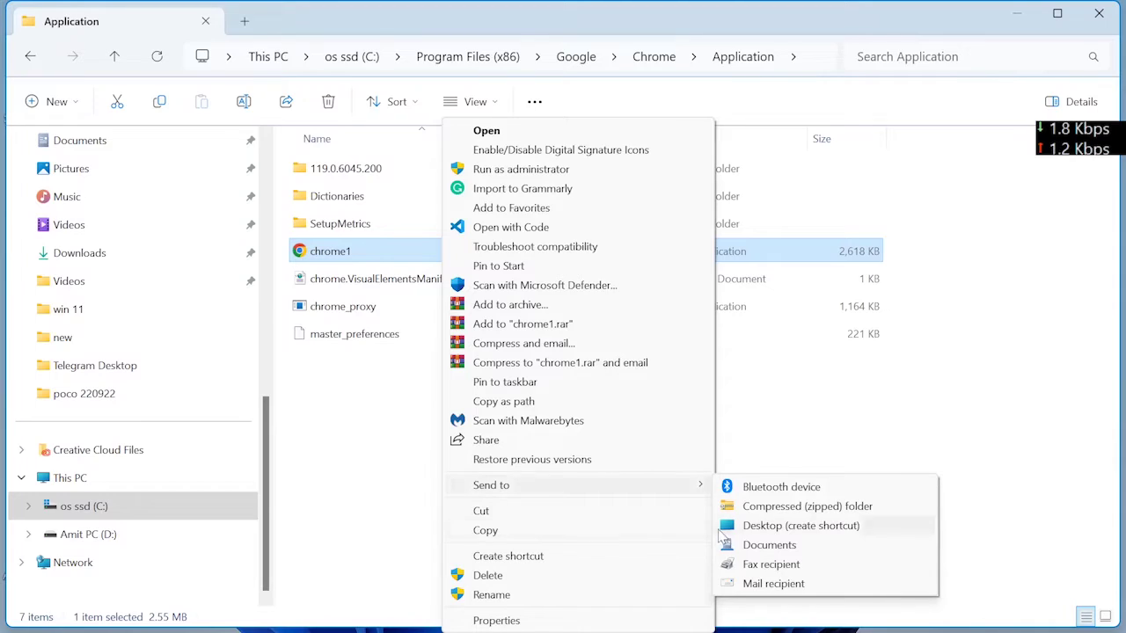
pyautogui.click(767, 535)
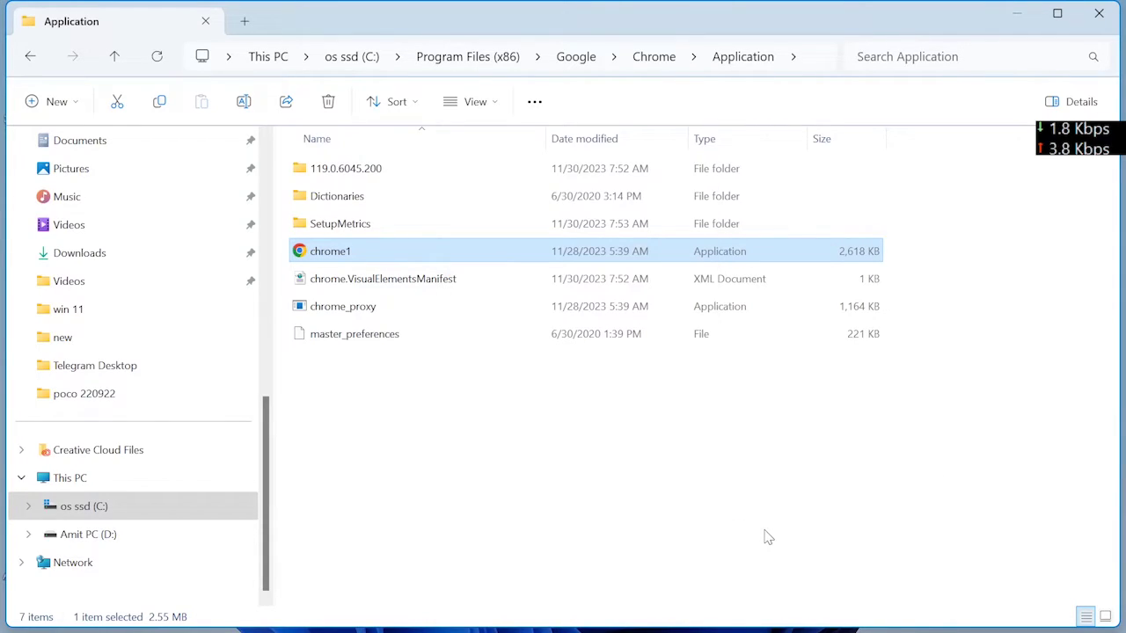
# Step: Minimize File Explorer and launch Chrome from the chrome1 - Shortcut (2) desktop icon
pyautogui.click(1017, 16)
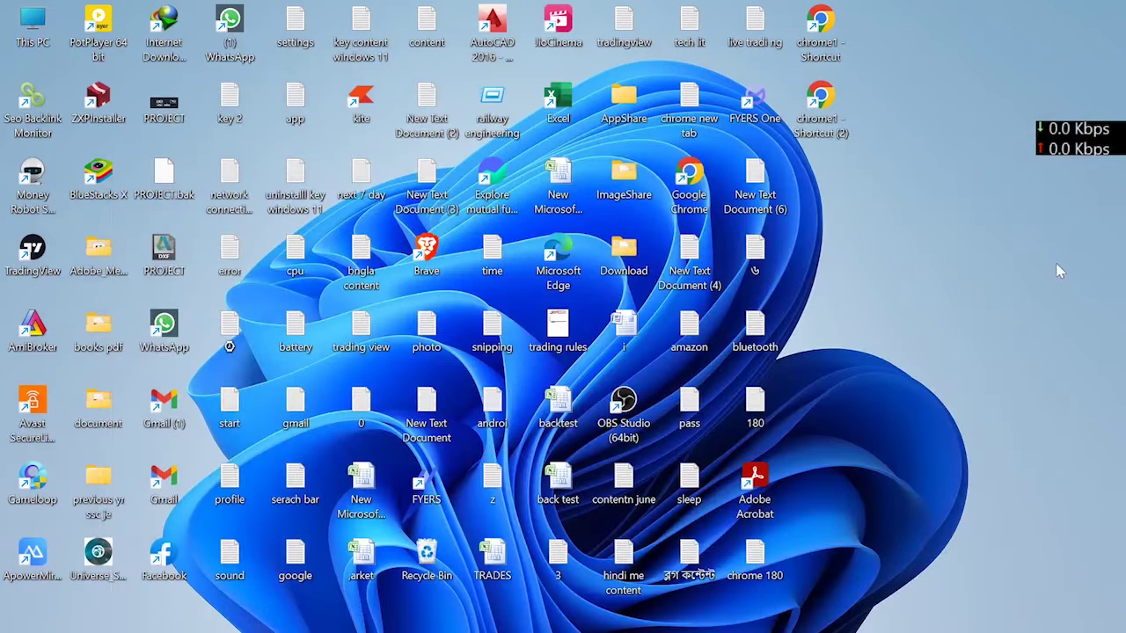
pyautogui.doubleClick(821, 115)
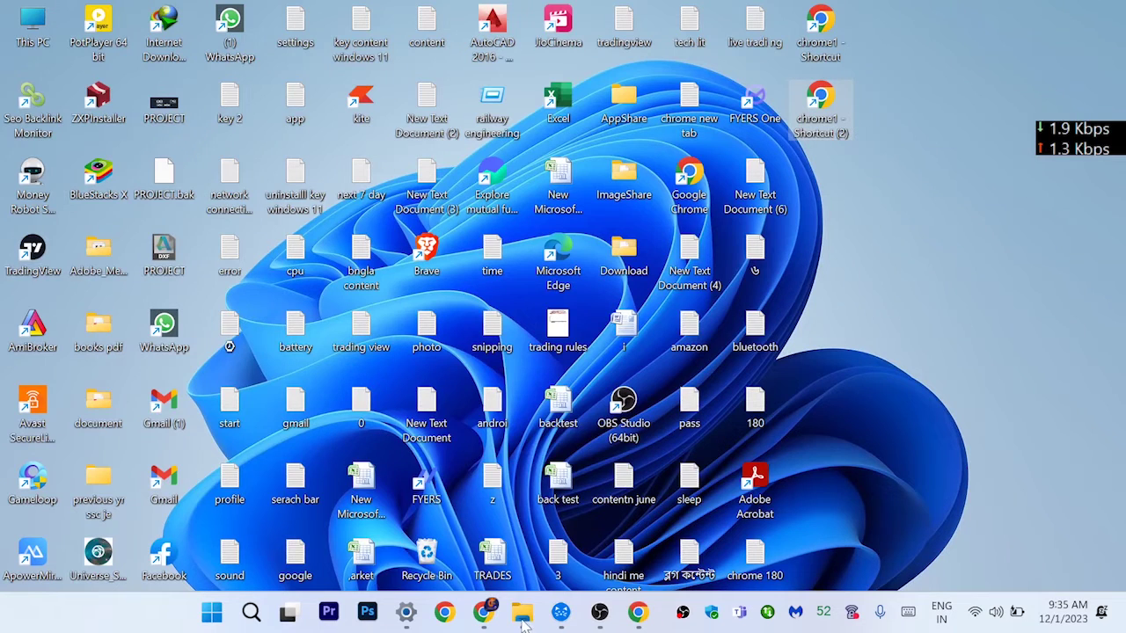
# Step: Restore the Application folder and rename chrome1 back to chrome
pyautogui.moveTo(523, 623)
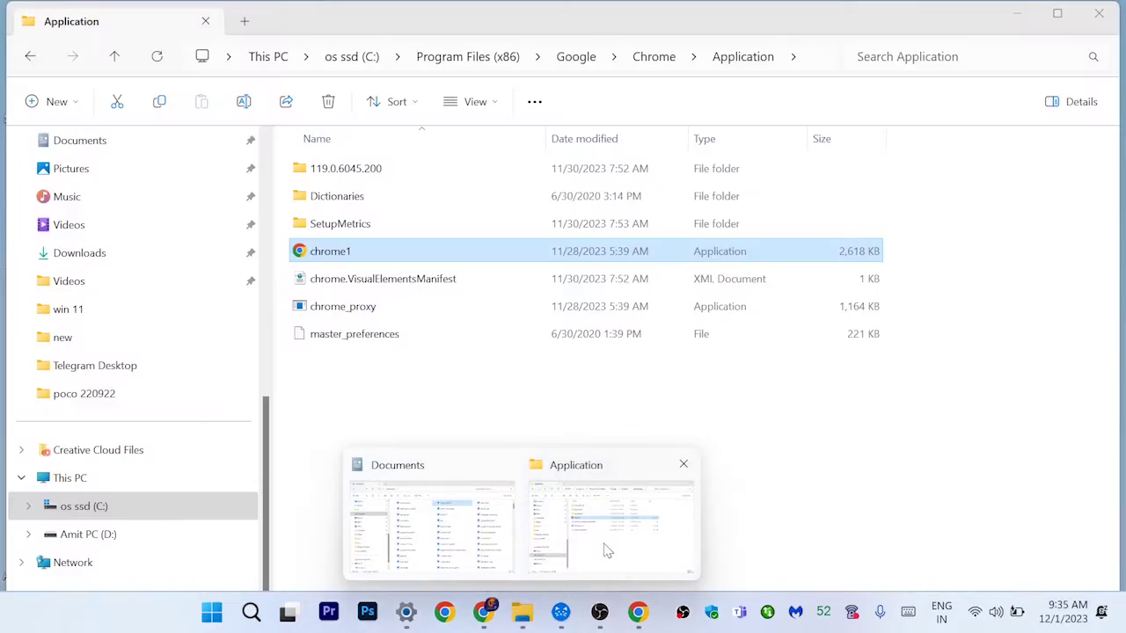
pyautogui.click(607, 549)
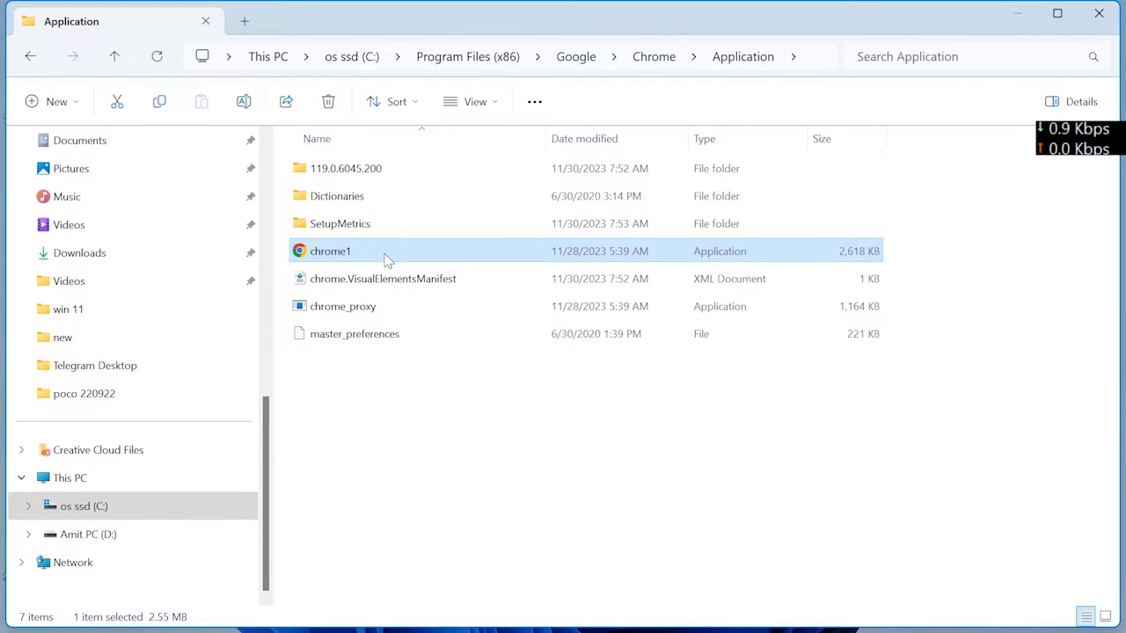
pyautogui.rightClick(389, 259)
pyautogui.click(479, 251)
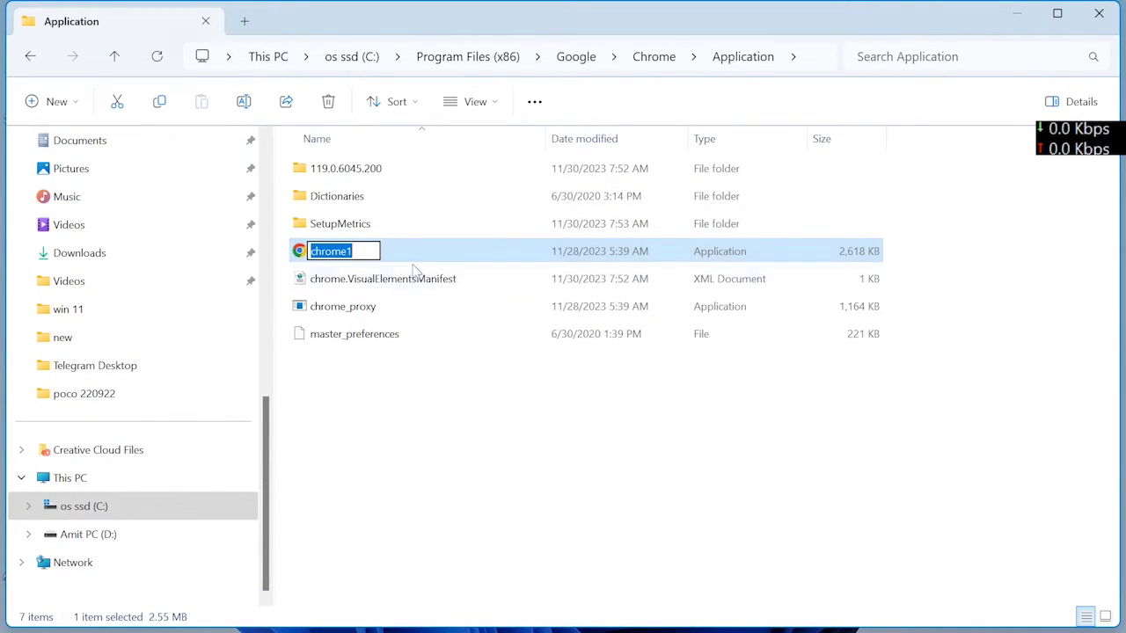
pyautogui.click(351, 251)
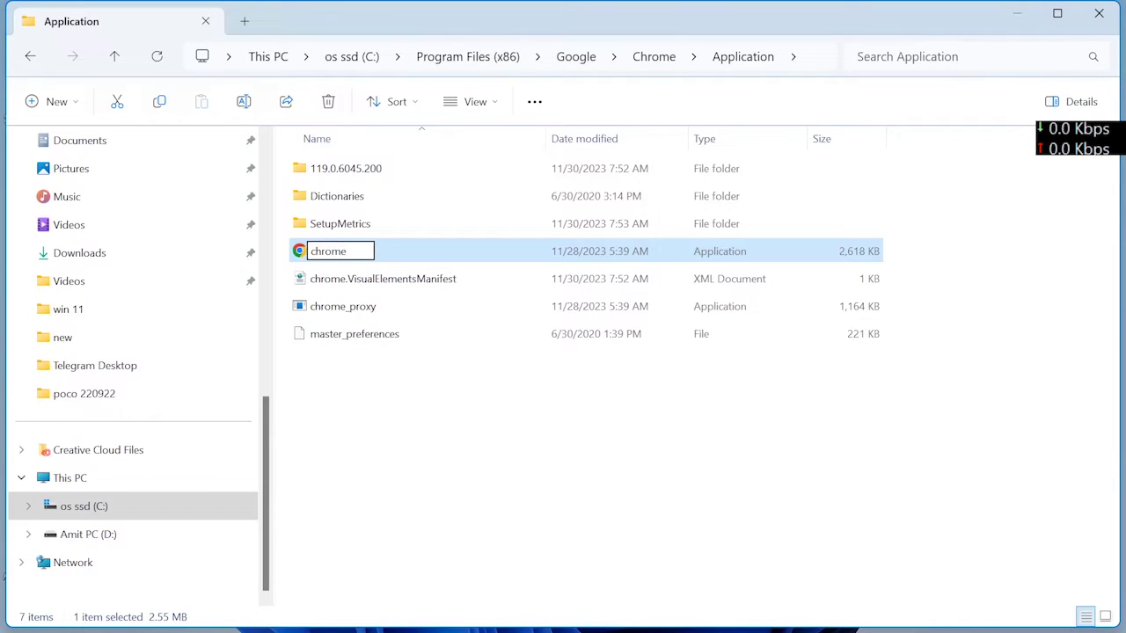
pyautogui.press('Return')
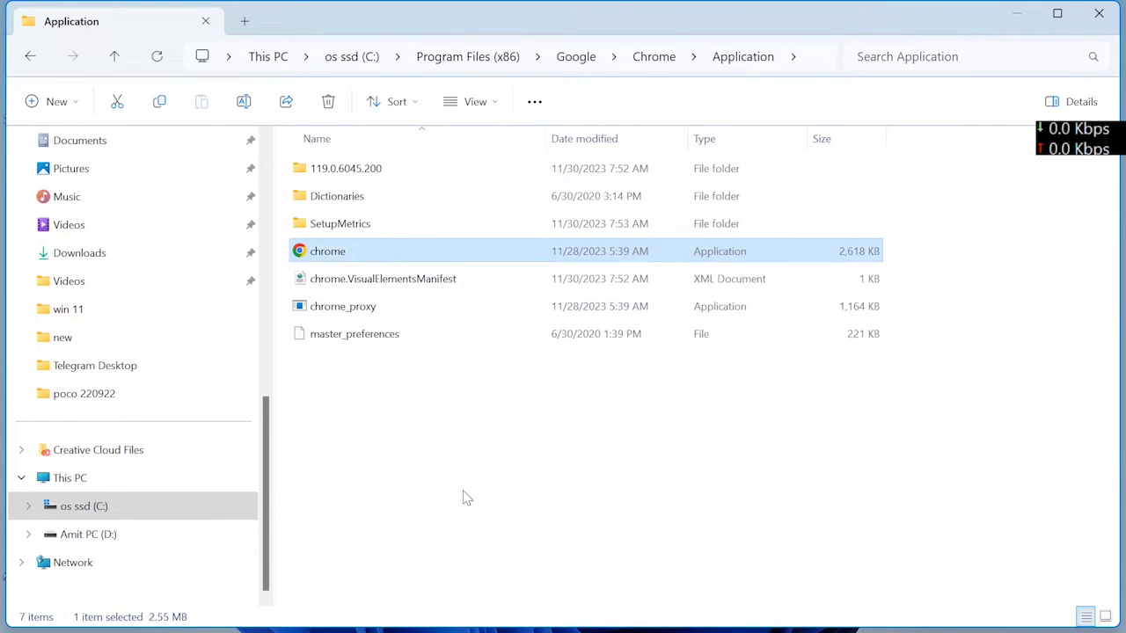
pyautogui.click(466, 497)
# Step: Launch Chrome from the chrome1 desktop shortcut and close the blank window
pyautogui.click(1017, 16)
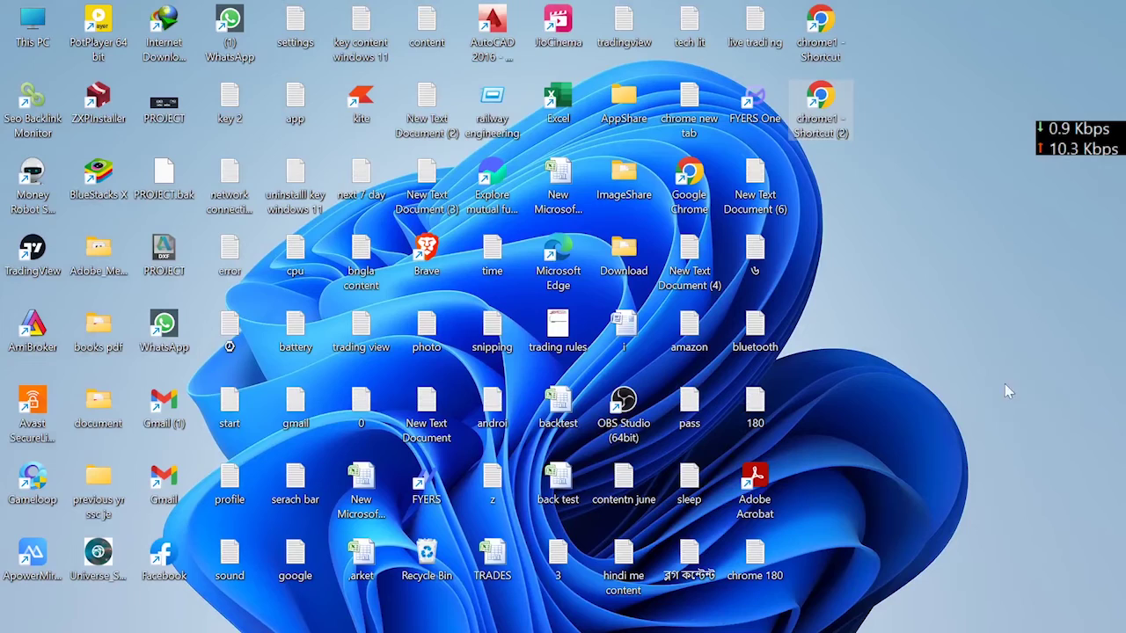
pyautogui.press('F2')
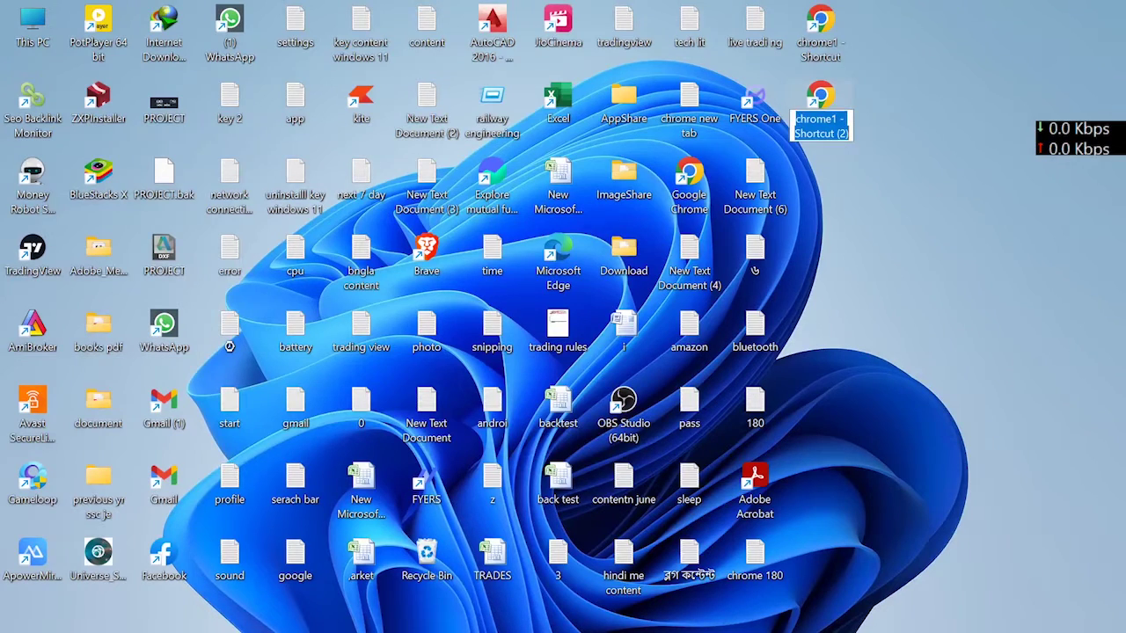
pyautogui.click(918, 192)
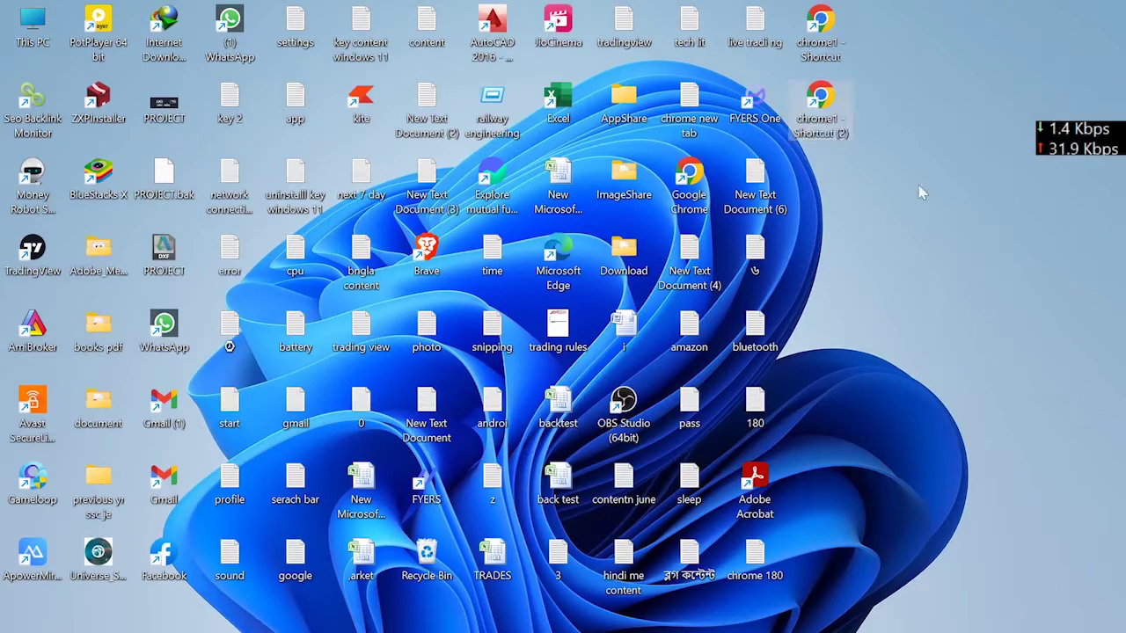
pyautogui.doubleClick(820, 102)
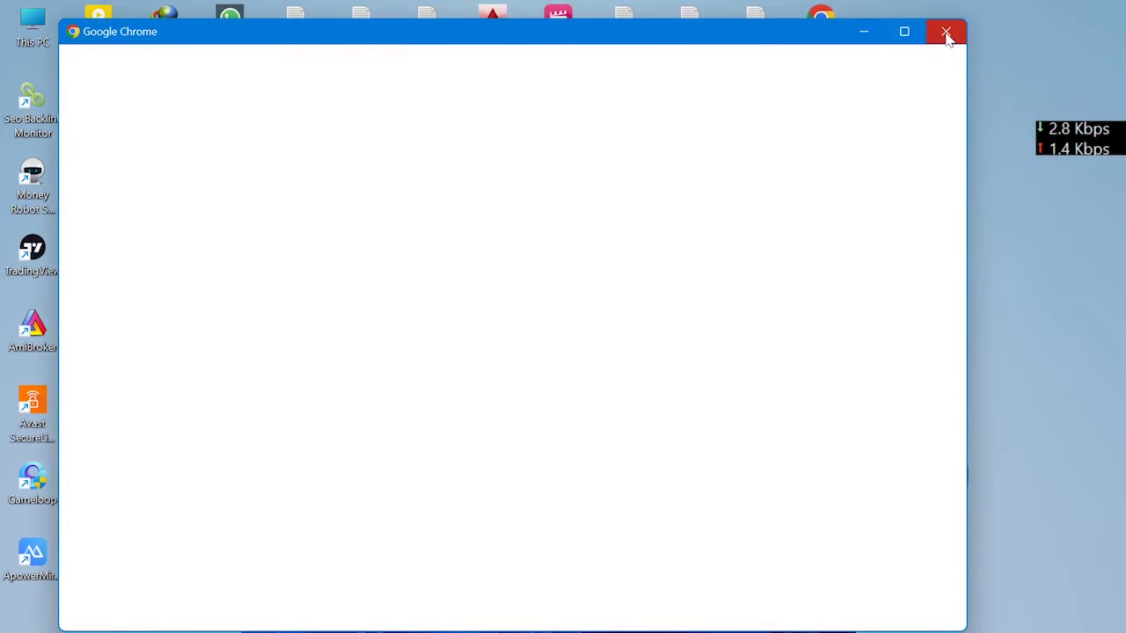
pyautogui.click(947, 37)
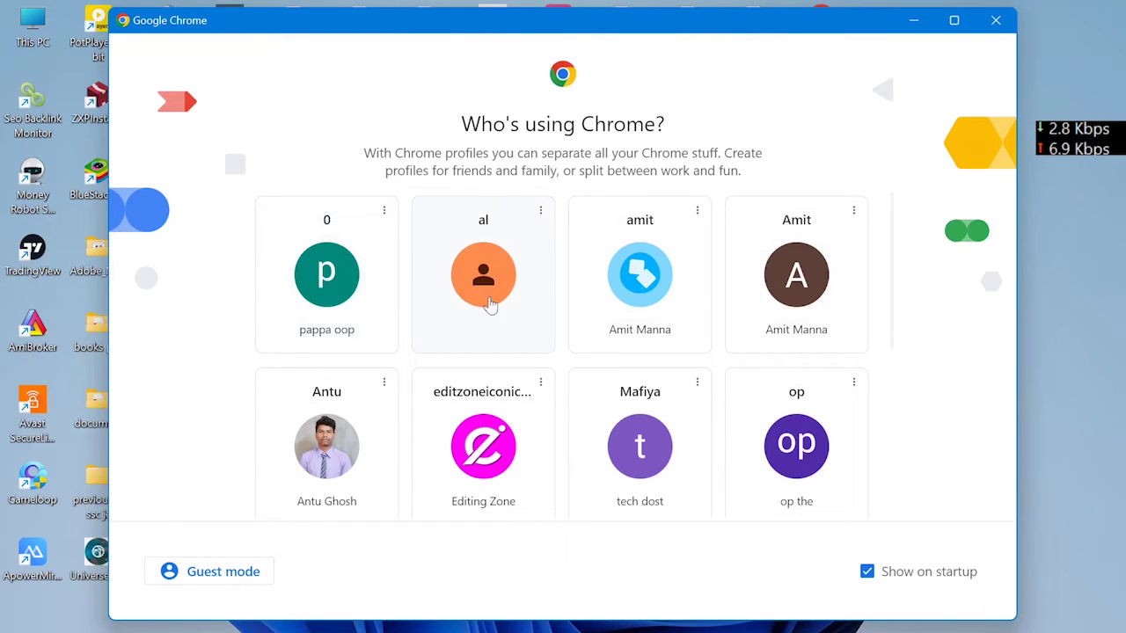
# Step: Open Chrome in the user's profile and maximize the window
pyautogui.click(308, 296)
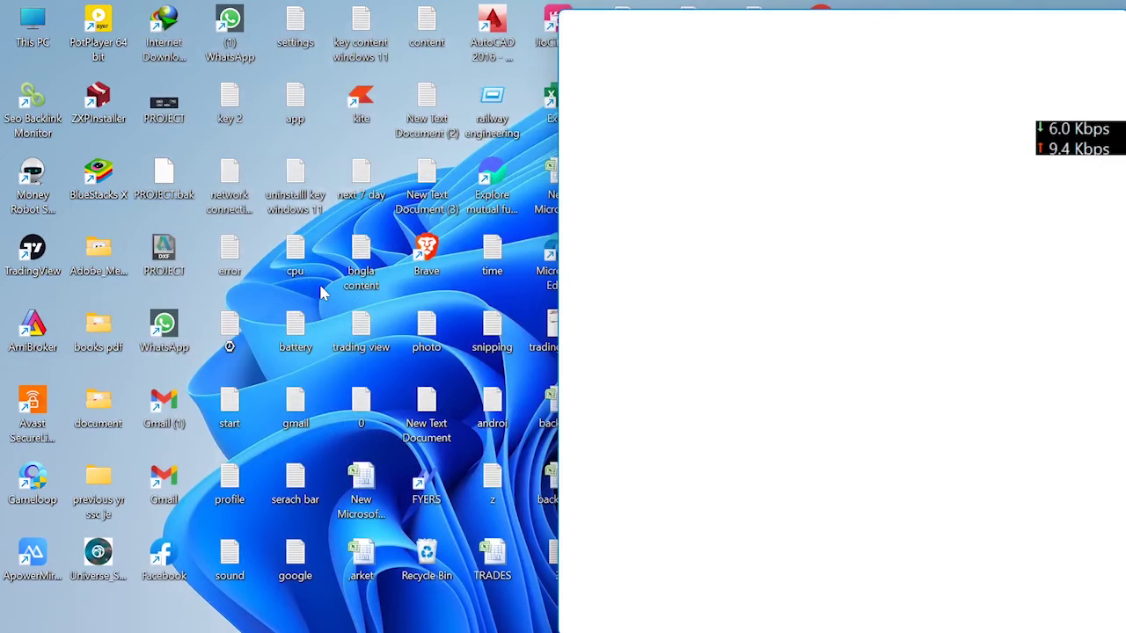
pyautogui.click(1068, 24)
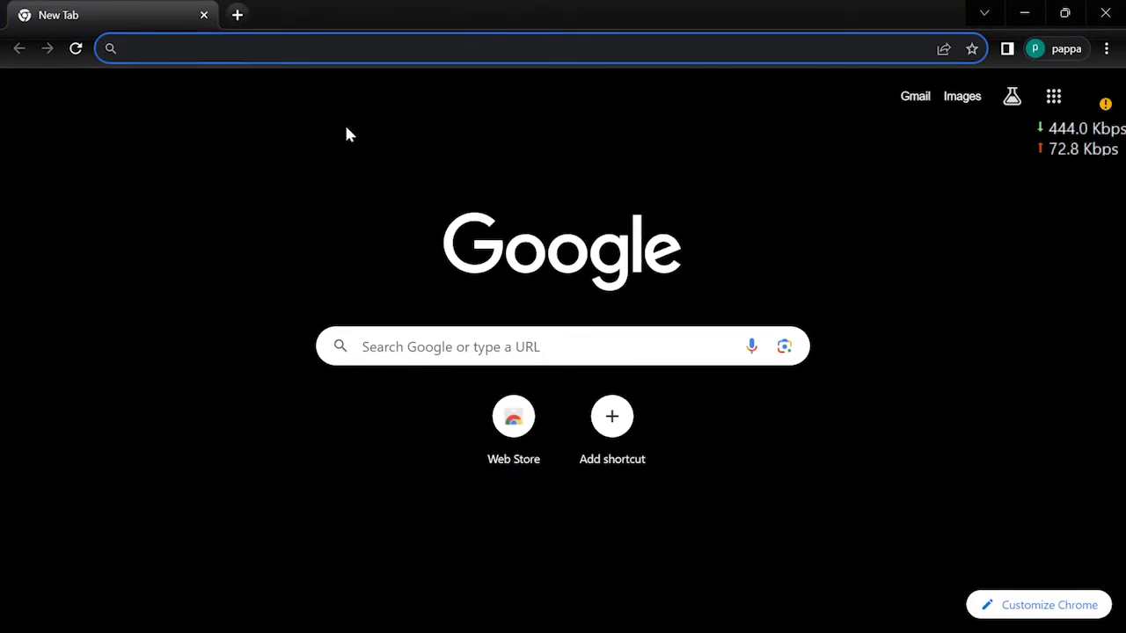
pyautogui.moveTo(1067, 150); pyautogui.dragTo(6, 172)
pyautogui.click(1105, 49)
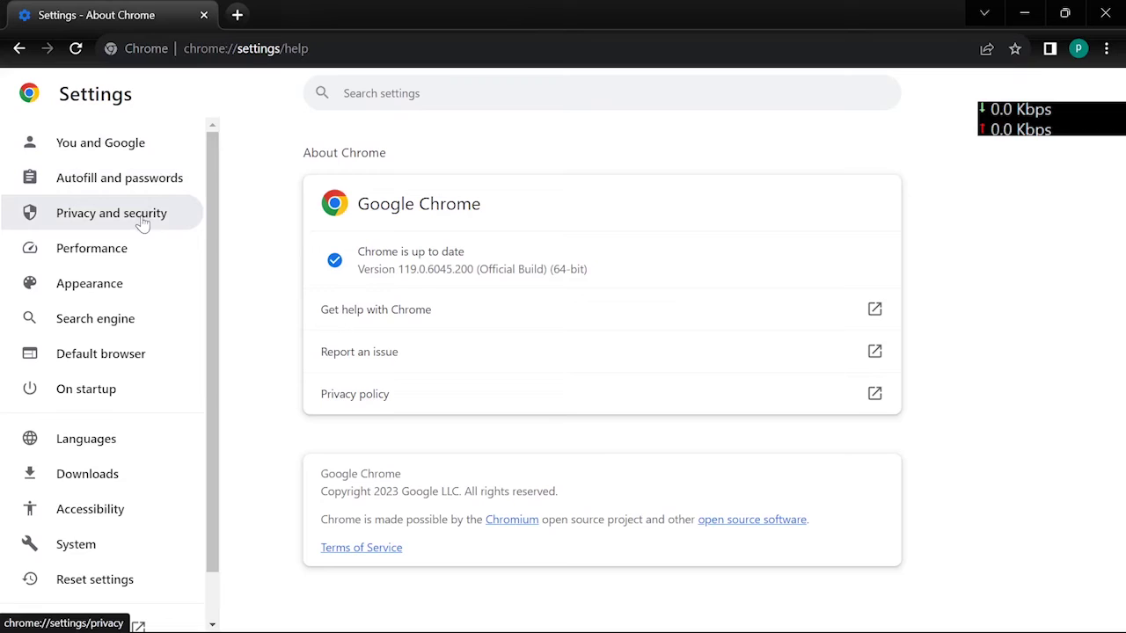
# Step: Go to Privacy and security settings and choose Clear browsing data
pyautogui.click(142, 223)
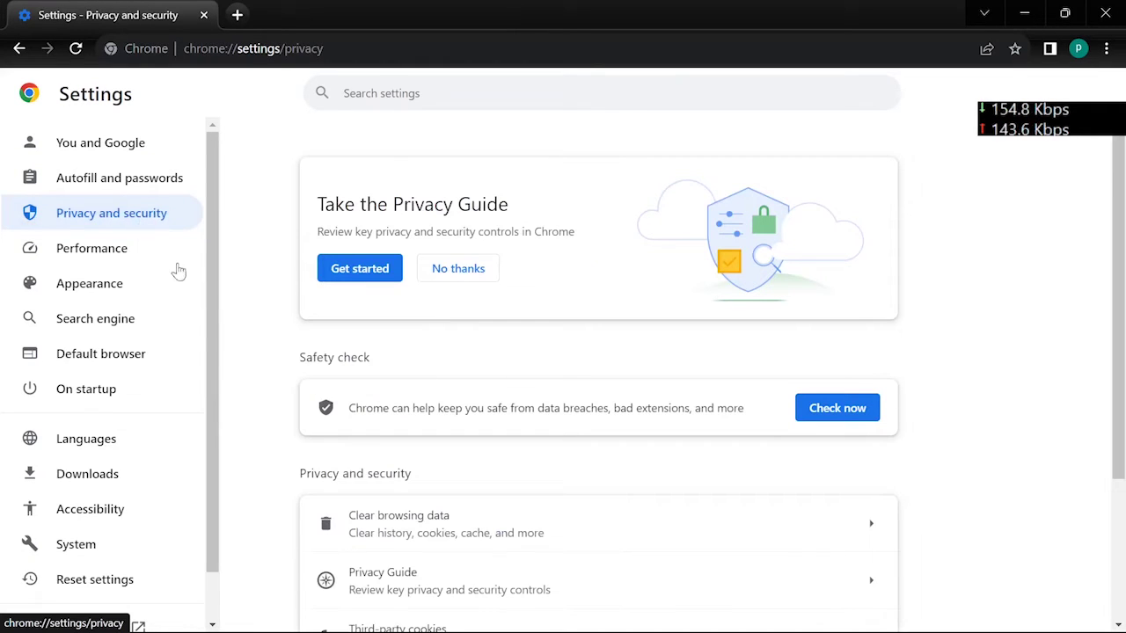
pyautogui.scroll(-3, 1115, 367)
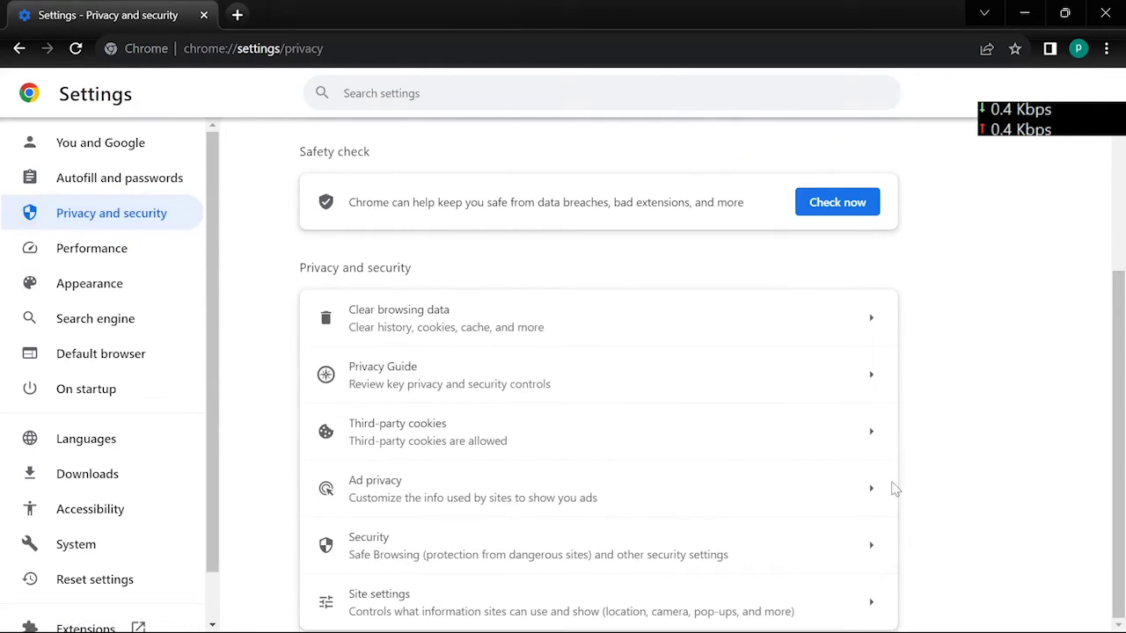
pyautogui.click(435, 330)
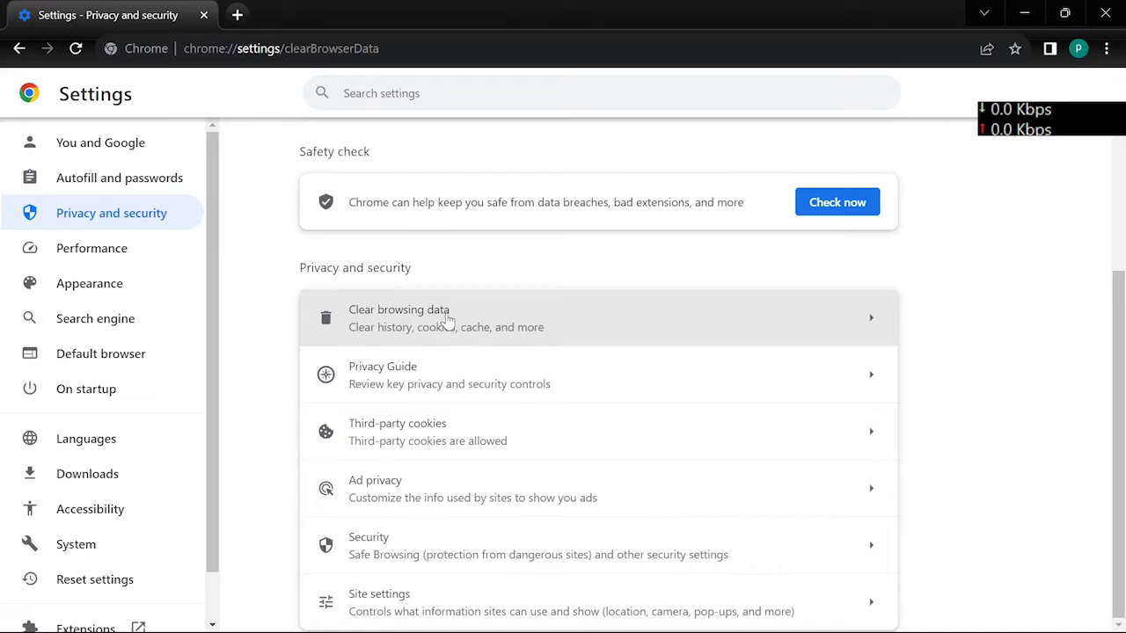
# Step: Use the Basic data types with the time range set to All time
pyautogui.click(495, 187)
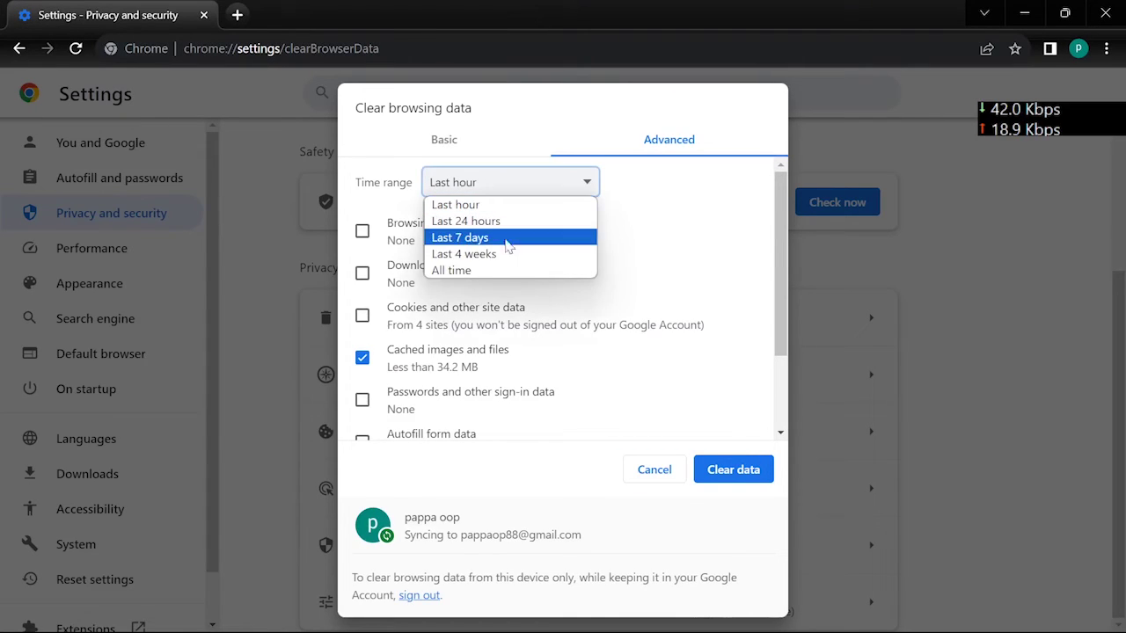
pyautogui.click(467, 270)
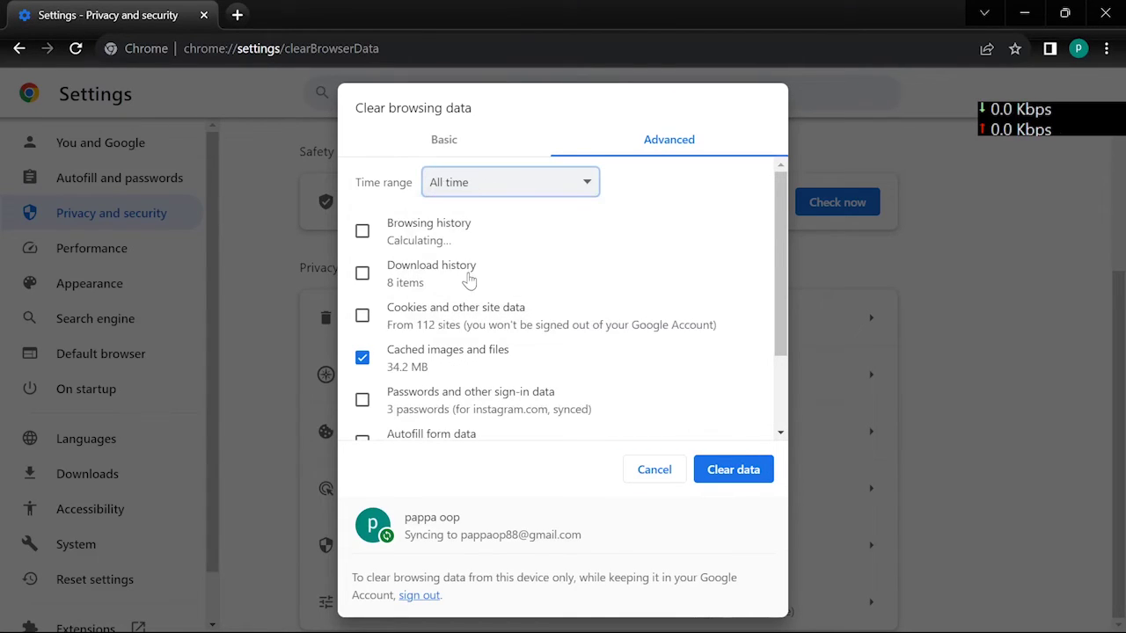
pyautogui.click(442, 140)
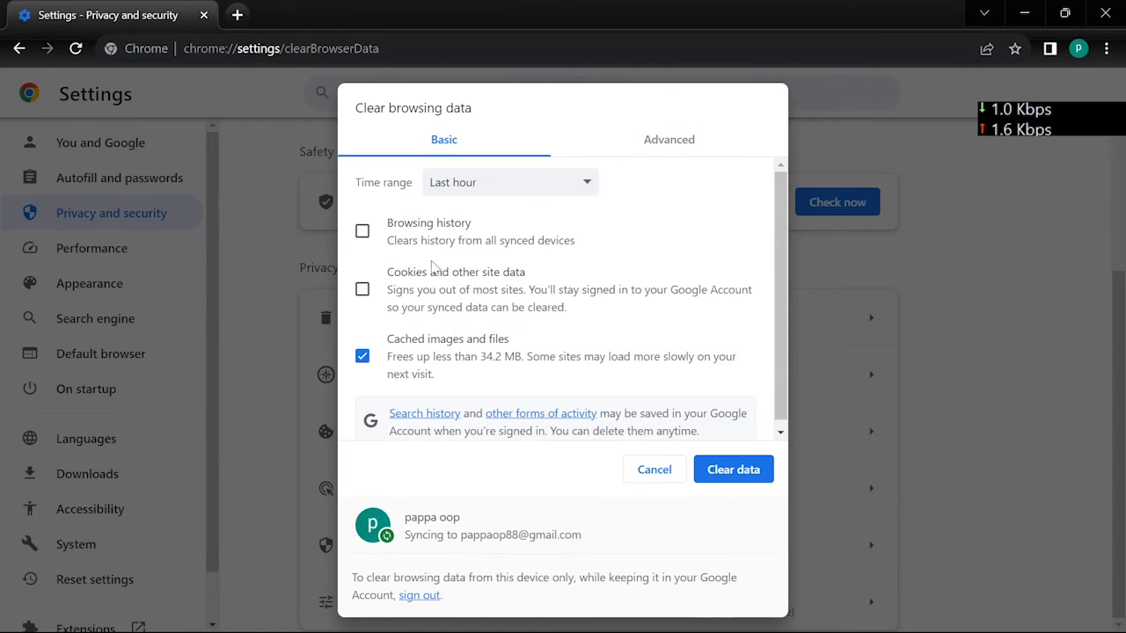
pyautogui.click(517, 183)
pyautogui.click(466, 269)
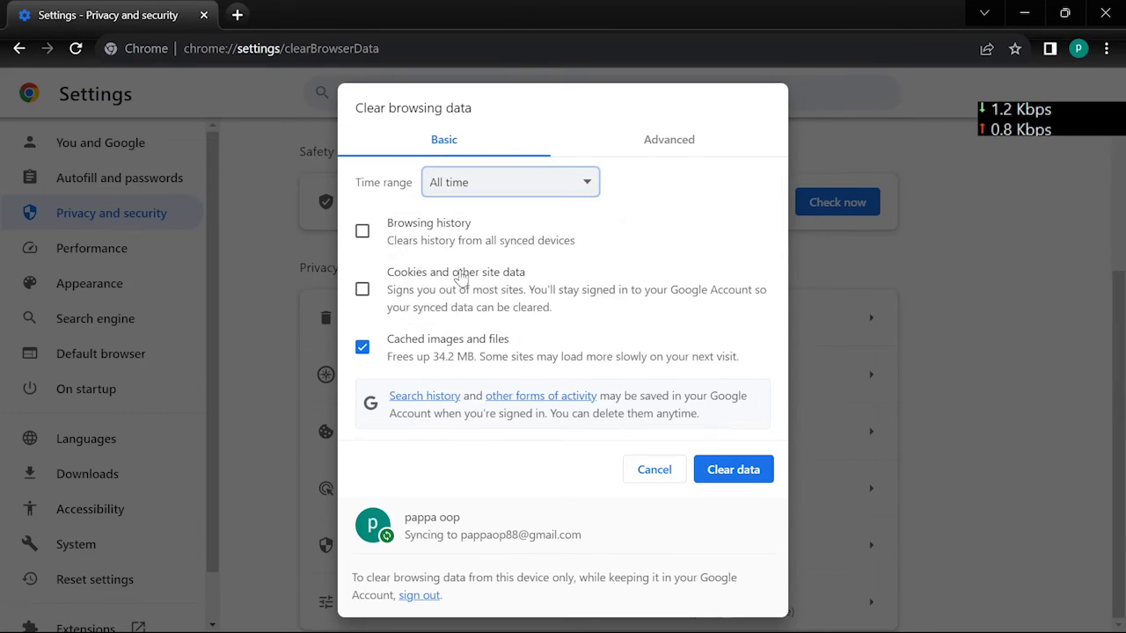
# Step: Clear browsing history and cookies and site data, then dismiss the confirmation
pyautogui.click(362, 232)
pyautogui.click(363, 291)
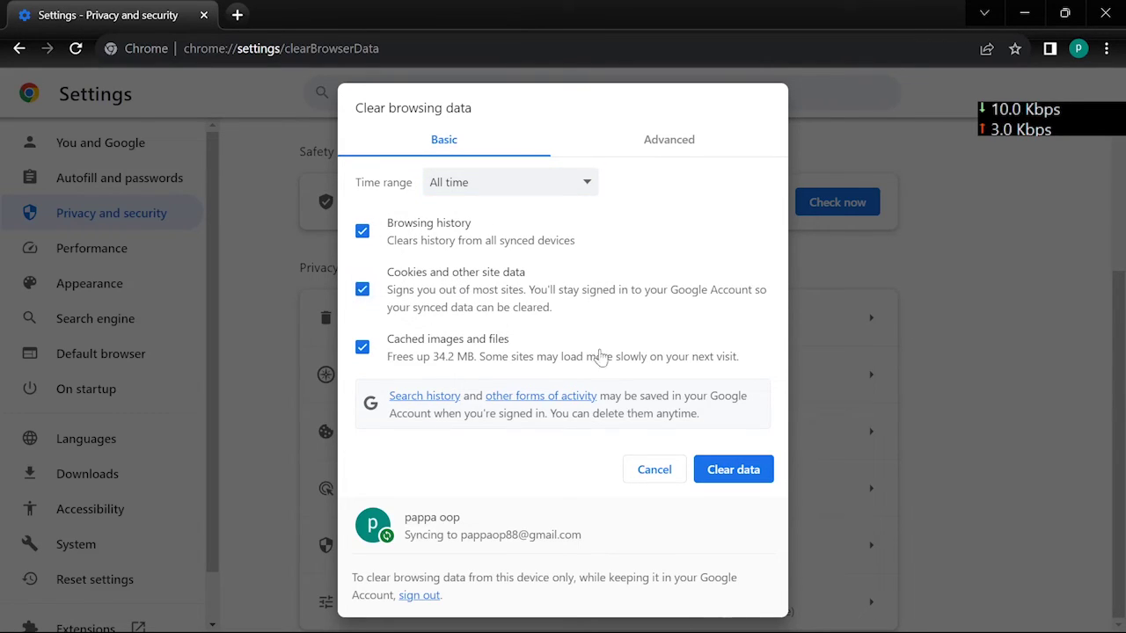
pyautogui.click(735, 472)
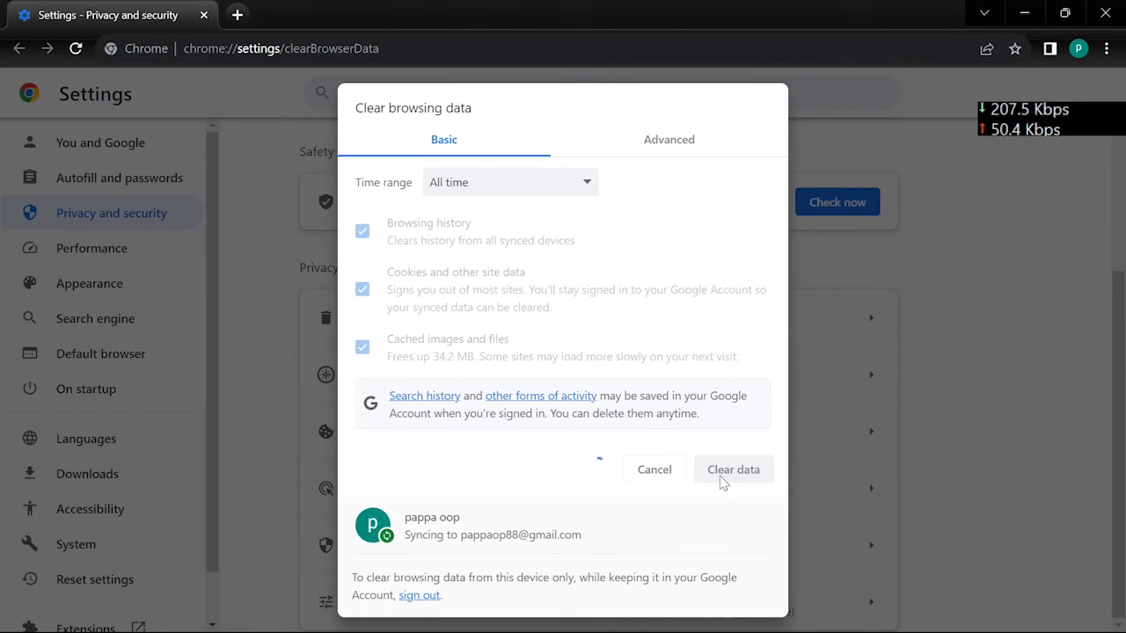
pyautogui.click(739, 401)
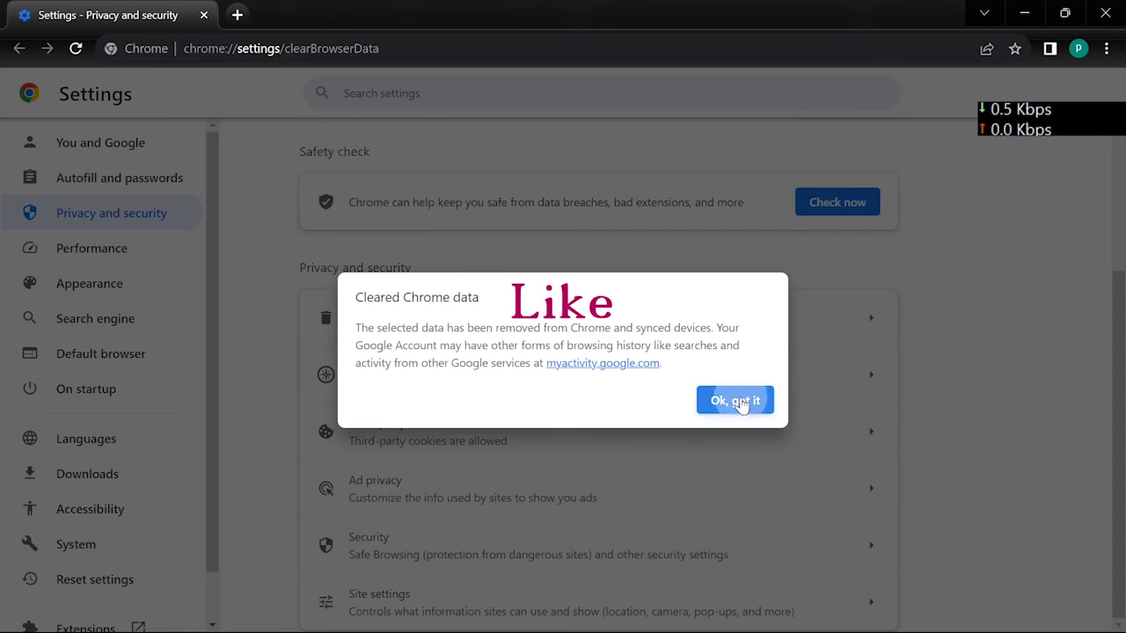